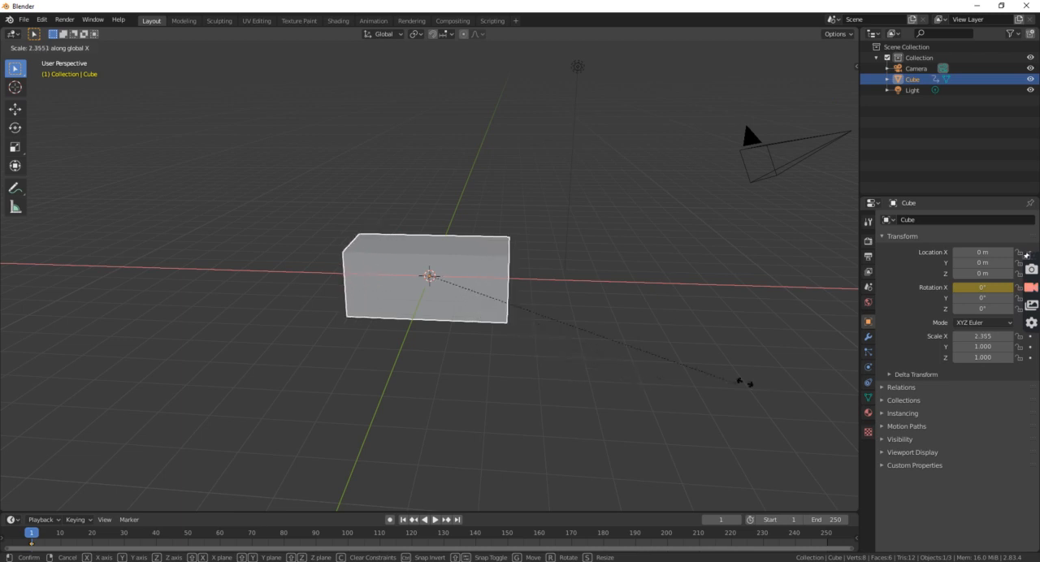
Scale the cube into a thin upright panel, about 2.583 along X, 0.290 along Y and 1.716 along Z.
{"action": "left_click", "coordinate": [764, 379]}
{"action": "middle_click_drag", "start_coordinate": [771, 379], "coordinate": [585, 382]}
{"action": "key", "text": "s"}
{"action": "key", "text": "y"}
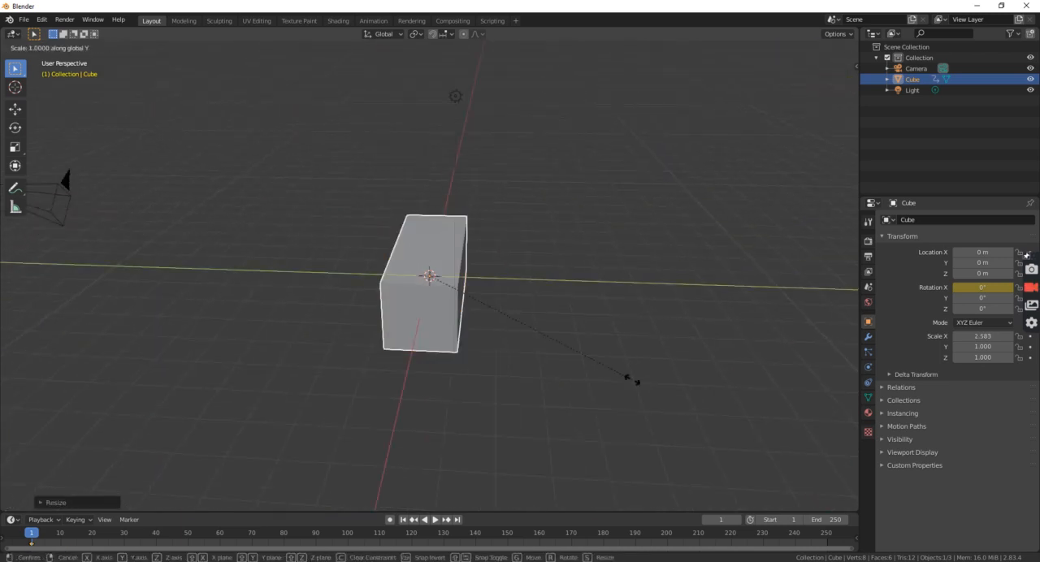
{"action": "left_click", "coordinate": [468, 327]}
{"action": "middle_click_drag", "start_coordinate": [468, 327], "coordinate": [570, 328]}
{"action": "key", "text": "s"}
{"action": "key", "text": "z"}
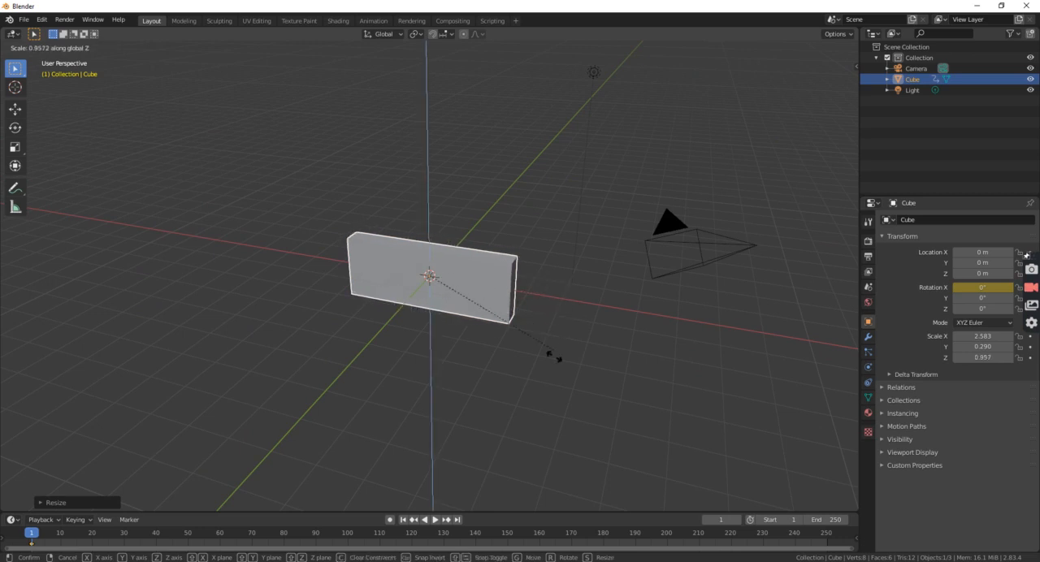
{"action": "left_click", "coordinate": [569, 476]}
{"action": "middle_click_drag", "start_coordinate": [583, 448], "coordinate": [642, 435]}
Switch the cube to Edit Mode and select only its large front face.
{"action": "left_click", "coordinate": [36, 47]}
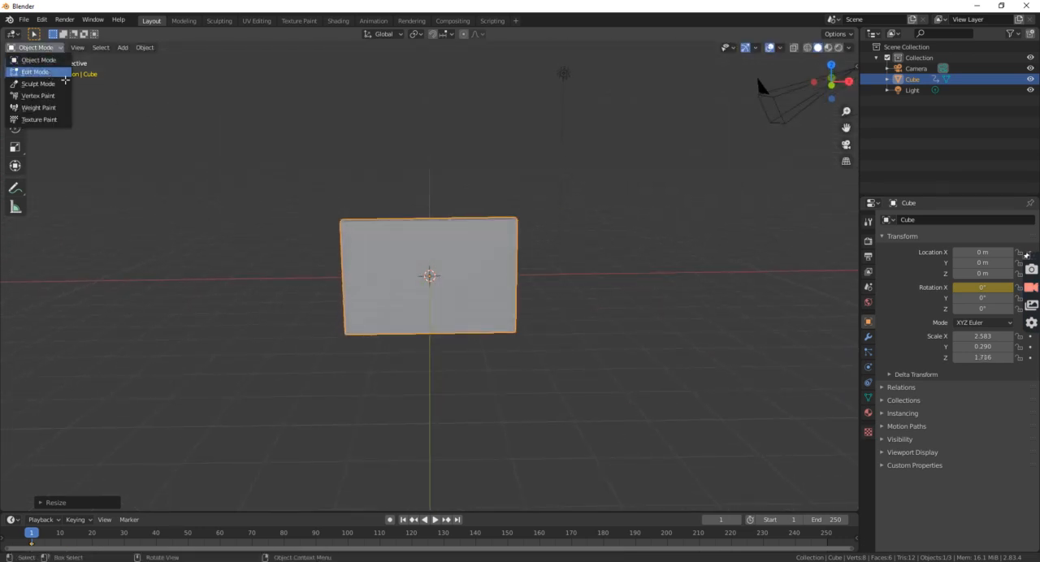
{"action": "left_click", "coordinate": [39, 72]}
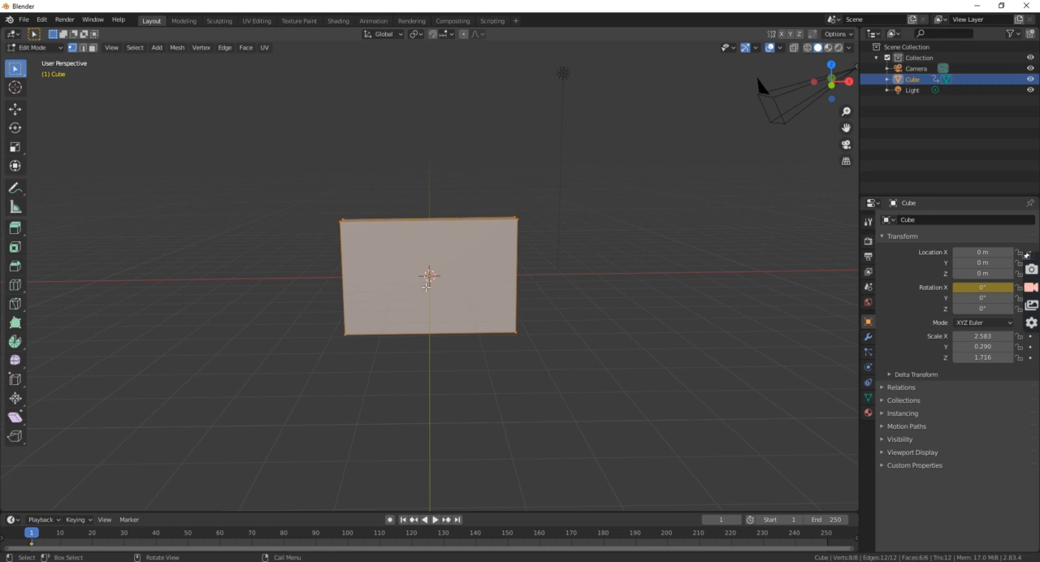
{"action": "left_click", "coordinate": [372, 270]}
{"action": "middle_click_drag", "start_coordinate": [371, 270], "coordinate": [463, 305]}
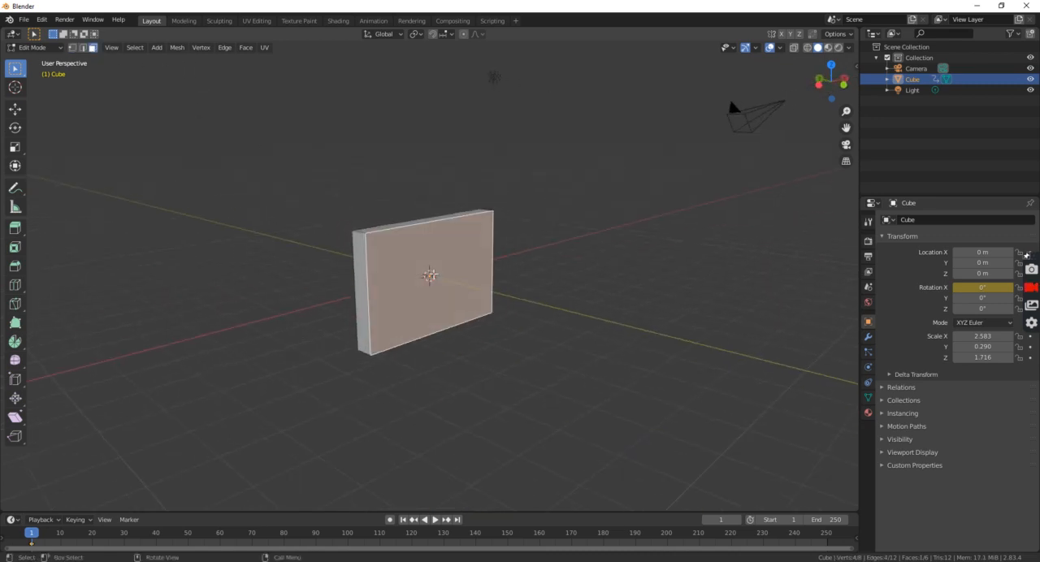
{"action": "key", "text": "e"}
{"action": "key", "text": "Escape"}
{"action": "key", "text": "i"}
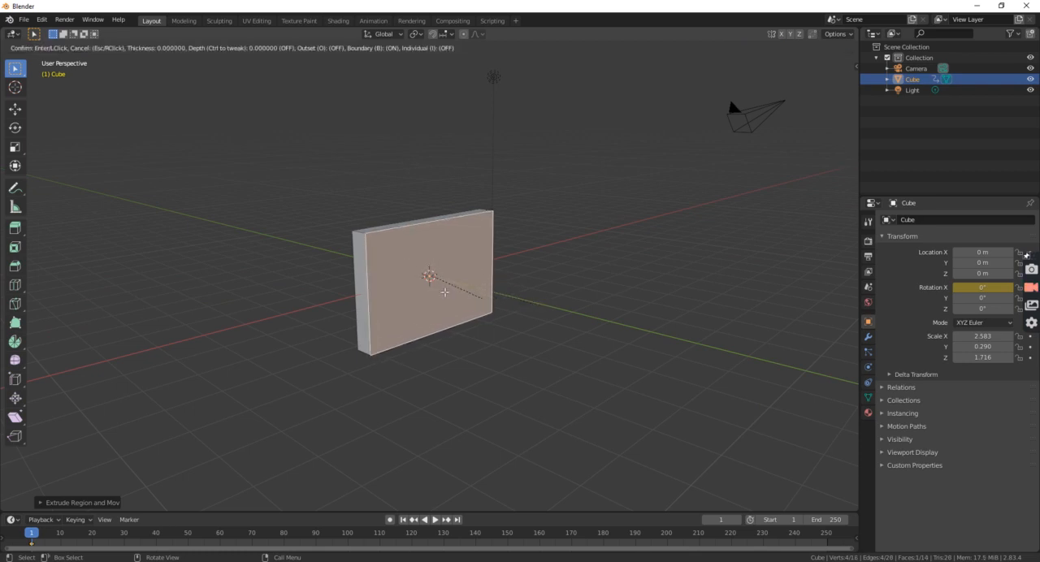
{"action": "left_click", "coordinate": [497, 289]}
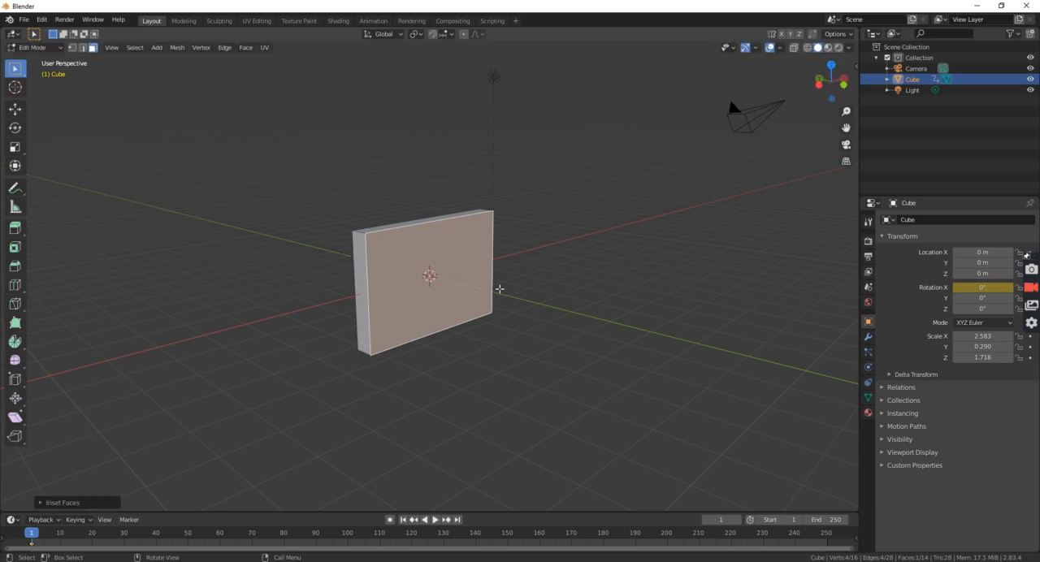
Inset the panel's front face to leave a narrow, even frame border around it.
{"action": "key", "text": "i"}
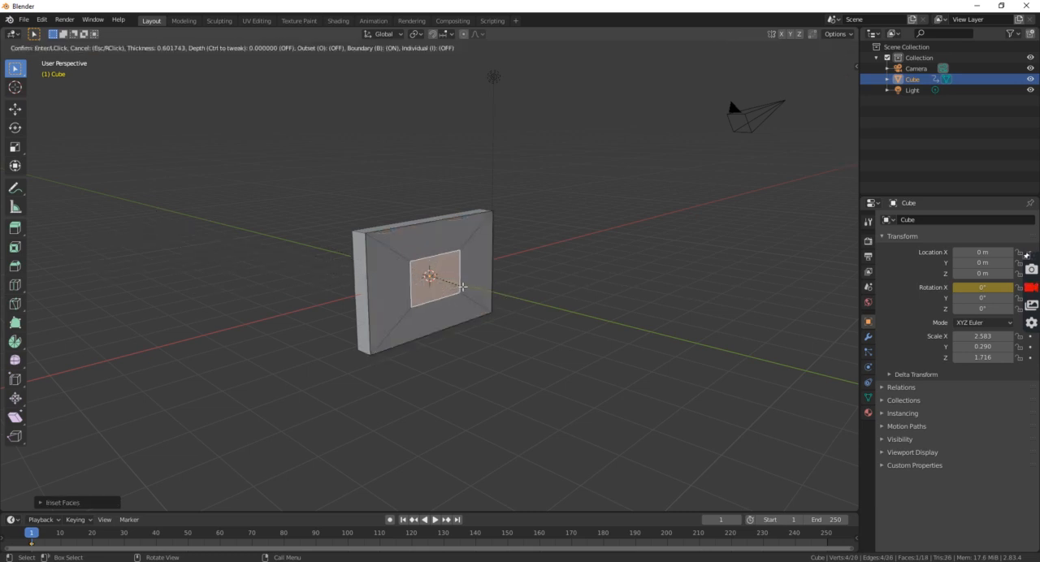
{"action": "left_click", "coordinate": [493, 290]}
{"action": "left_click", "coordinate": [587, 302]}
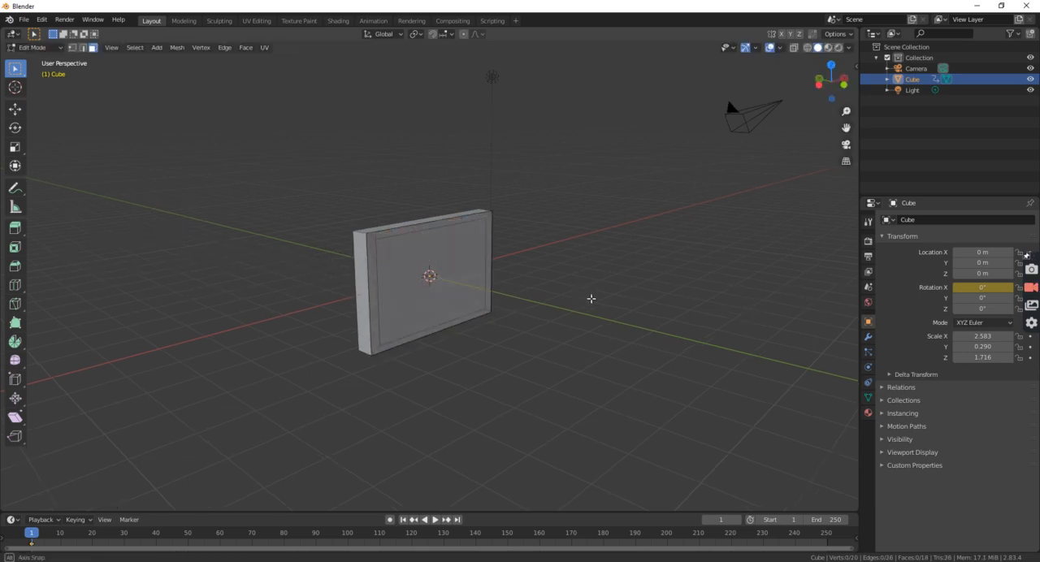
Extrude the inner front face about 0.28 m inward to form a recessed picture area.
{"action": "left_click", "coordinate": [464, 272]}
{"action": "key", "text": "e"}
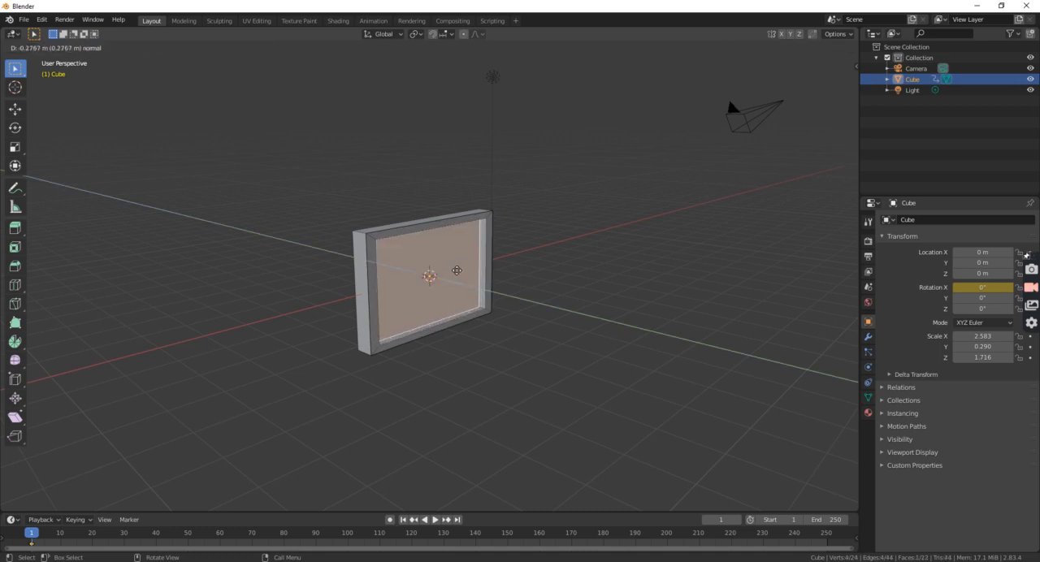
{"action": "left_click", "coordinate": [459, 271]}
{"action": "middle_click_drag", "start_coordinate": [578, 279], "coordinate": [541, 270]}
{"action": "left_click", "coordinate": [615, 281]}
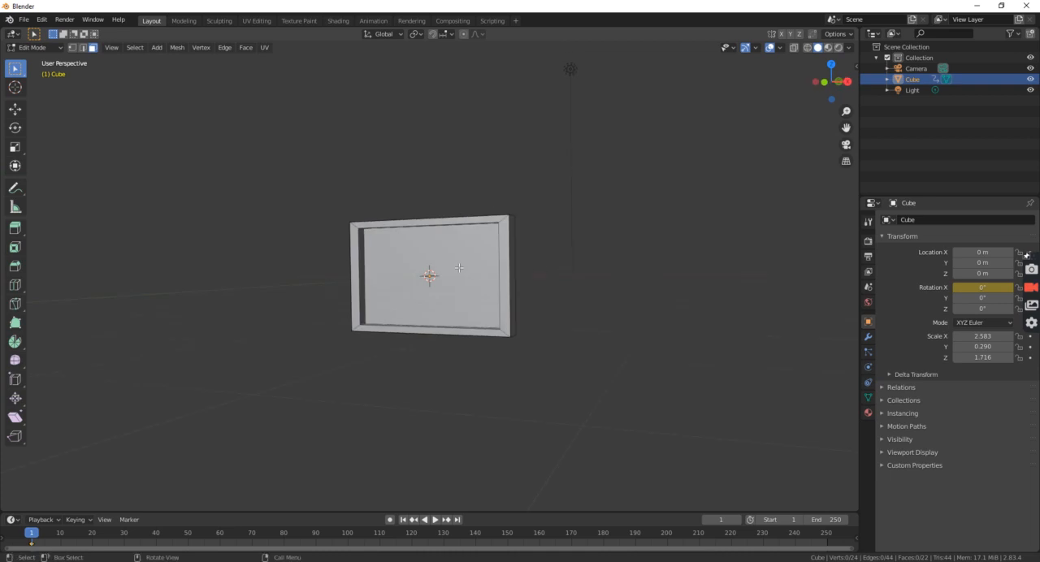
Outline three triangular mountain peaks with a horizontal baseline across the recessed face, using the Knife tool.
{"action": "left_click", "coordinate": [481, 269]}
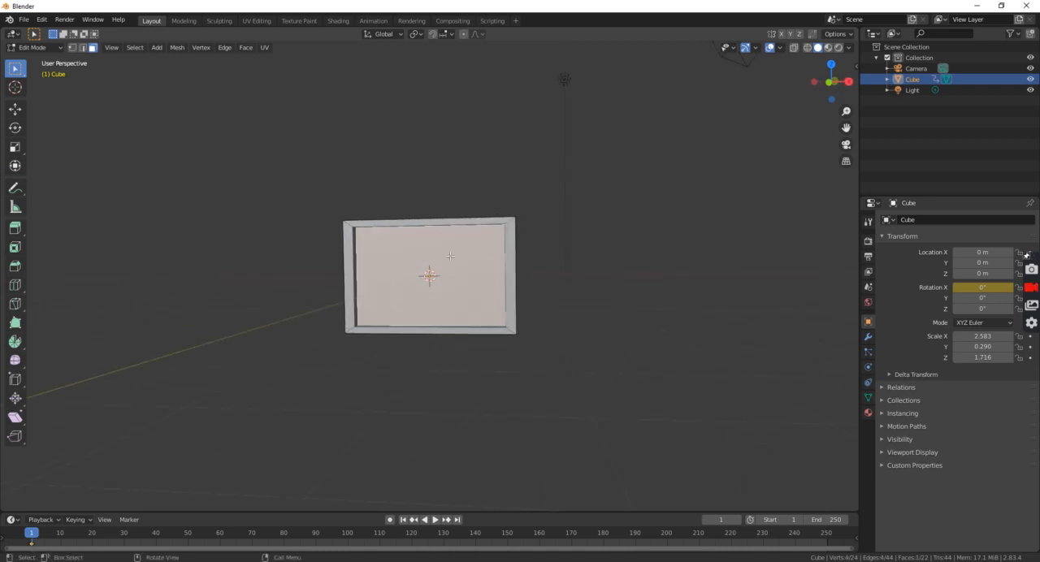
{"action": "key", "text": "k"}
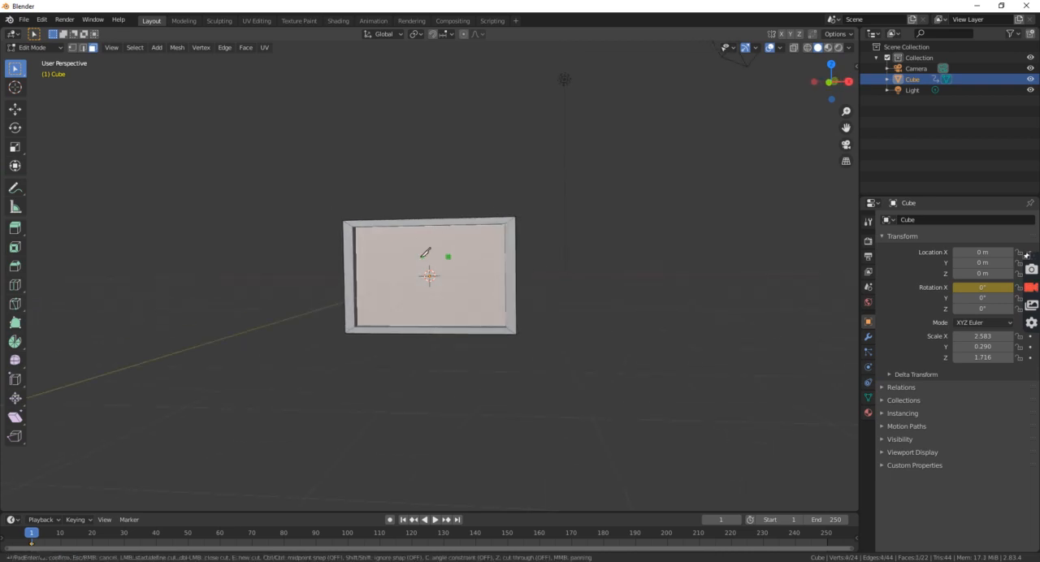
{"action": "left_click", "coordinate": [369, 237]}
{"action": "left_click", "coordinate": [388, 270]}
{"action": "left_click", "coordinate": [431, 240]}
{"action": "left_click", "coordinate": [470, 270]}
{"action": "left_click", "coordinate": [494, 240]}
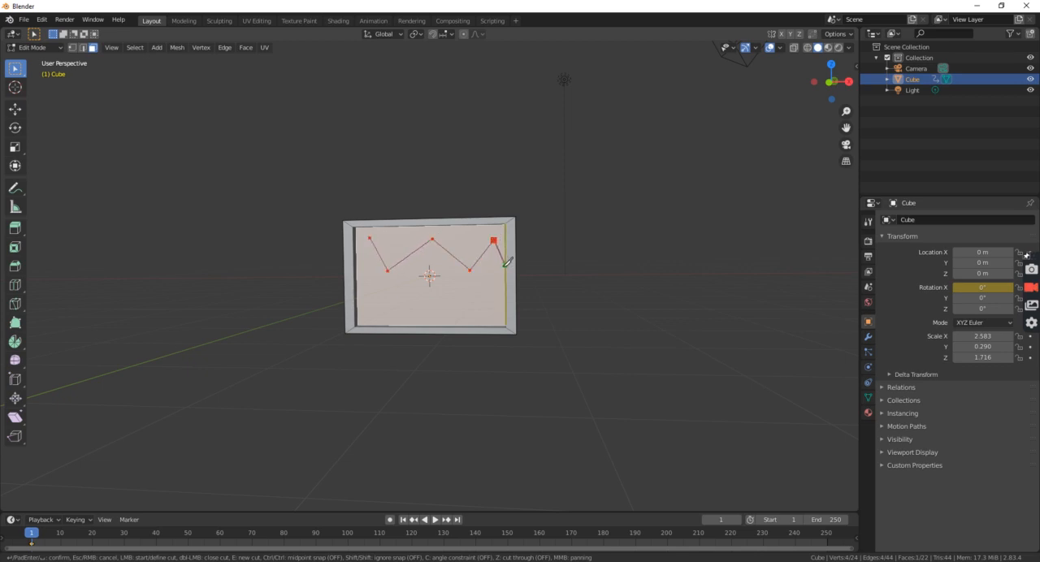
{"action": "left_click", "coordinate": [505, 271]}
{"action": "left_click", "coordinate": [494, 238]}
{"action": "left_click", "coordinate": [470, 270]}
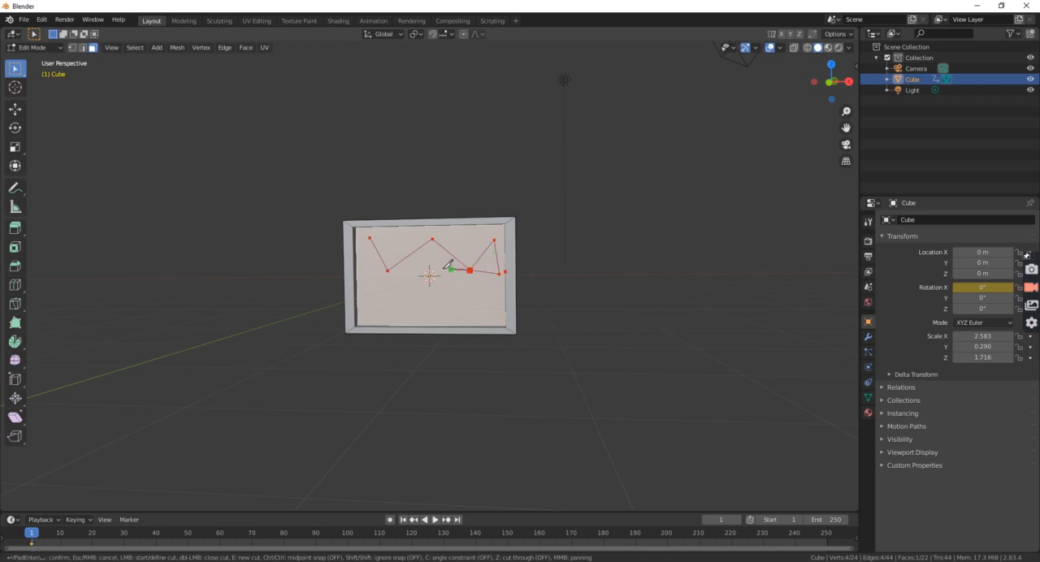
{"action": "left_click", "coordinate": [387, 270]}
{"action": "left_click", "coordinate": [357, 273]}
{"action": "left_click", "coordinate": [371, 238]}
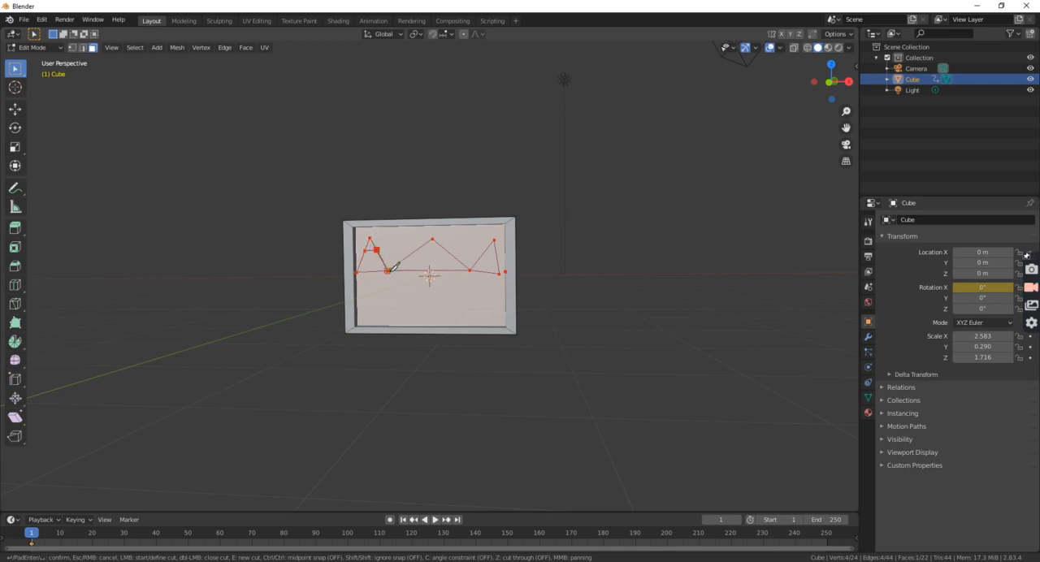
Add snowcap lines across the mountain peaks and apply the knife cuts.
{"action": "left_click", "coordinate": [387, 270]}
{"action": "left_click", "coordinate": [418, 249]}
{"action": "left_click", "coordinate": [447, 251]}
{"action": "left_click", "coordinate": [470, 271]}
{"action": "left_click", "coordinate": [483, 254]}
{"action": "left_click", "coordinate": [499, 274]}
{"action": "key", "text": "Return"}
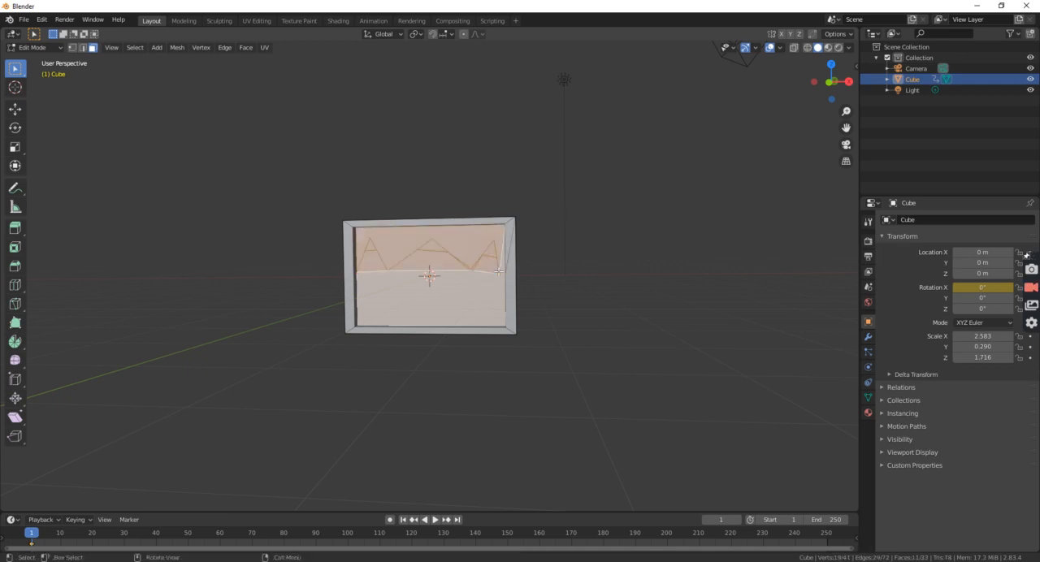
Select all the faces of the recessed picture area and add three empty material slots to the cube.
{"action": "middle_click_drag", "start_coordinate": [474, 277], "coordinate": [445, 257]}
{"action": "left_click", "coordinate": [465, 288]}
{"action": "left_click", "coordinate": [430, 246]}
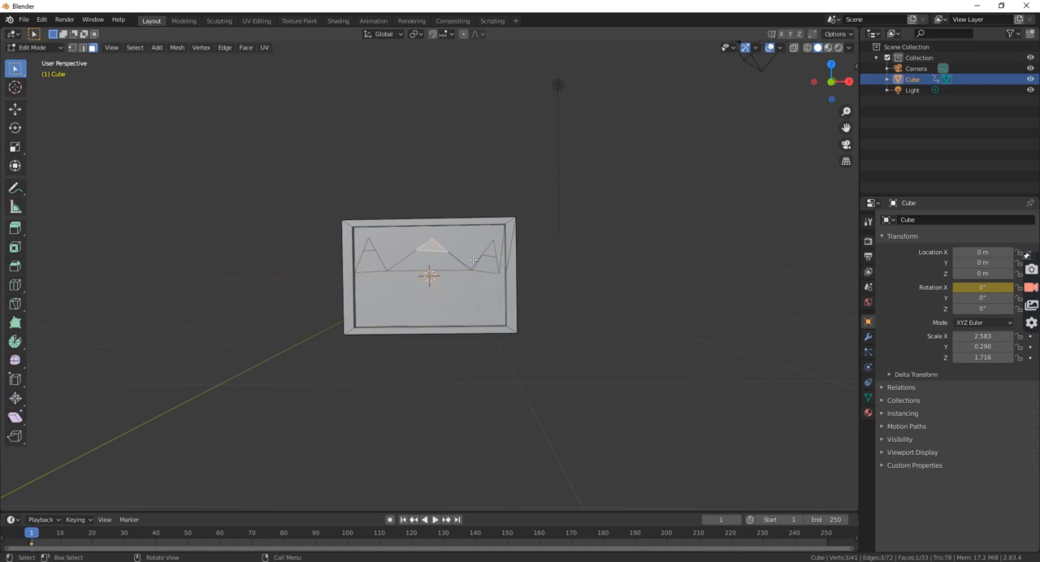
{"action": "left_click", "coordinate": [868, 413]}
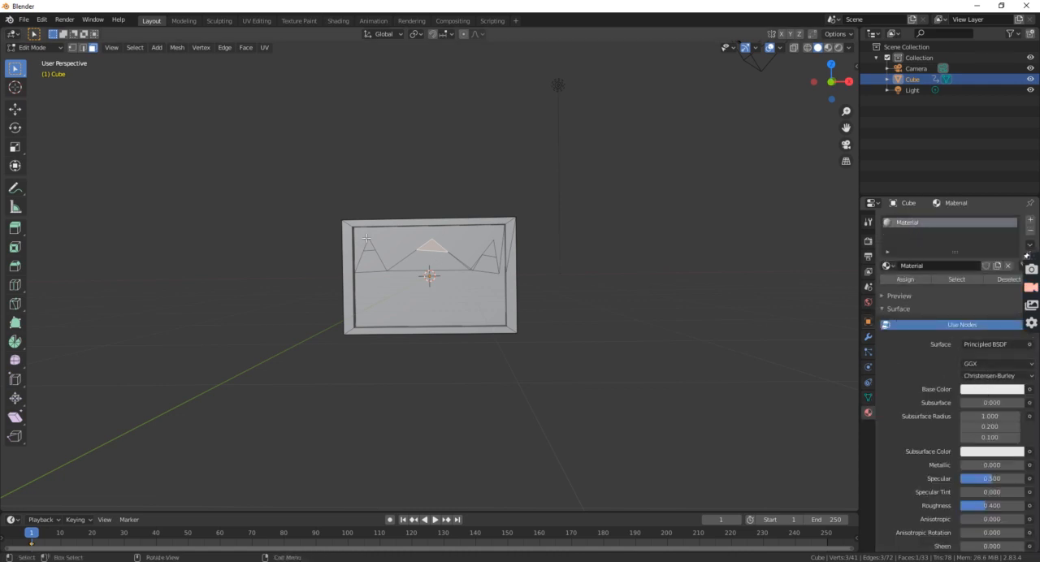
{"action": "left_click_drag", "start_coordinate": [367, 238], "coordinate": [490, 308]}
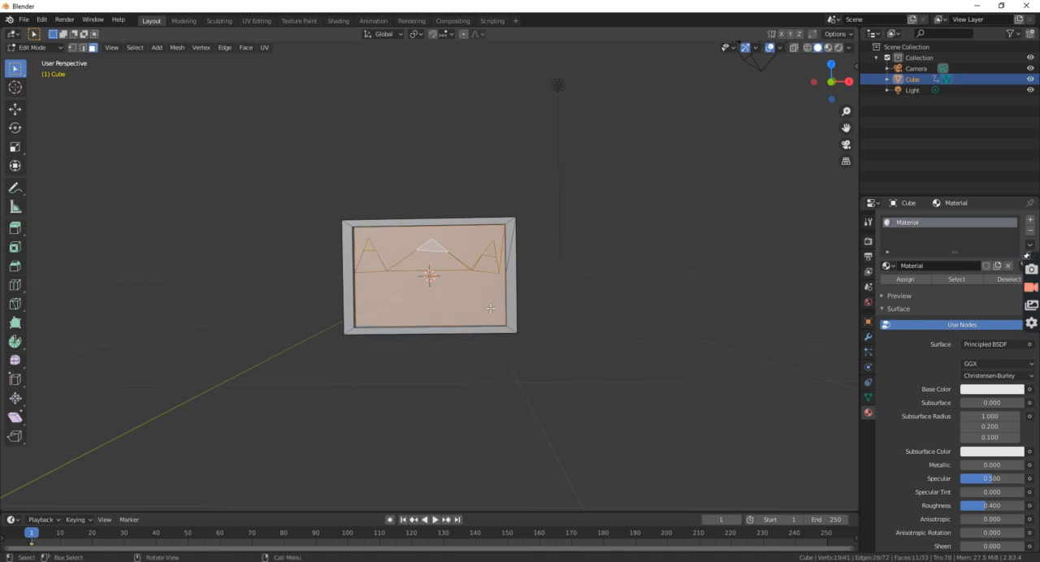
{"action": "left_click", "coordinate": [1031, 220]}
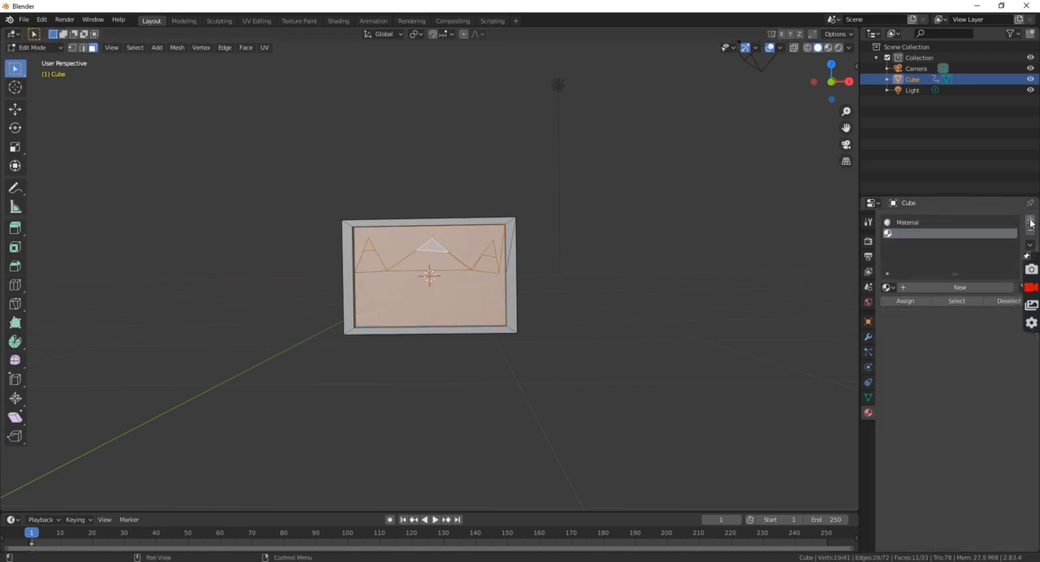
{"action": "left_click", "coordinate": [1030, 221]}
{"action": "left_click", "coordinate": [1030, 221]}
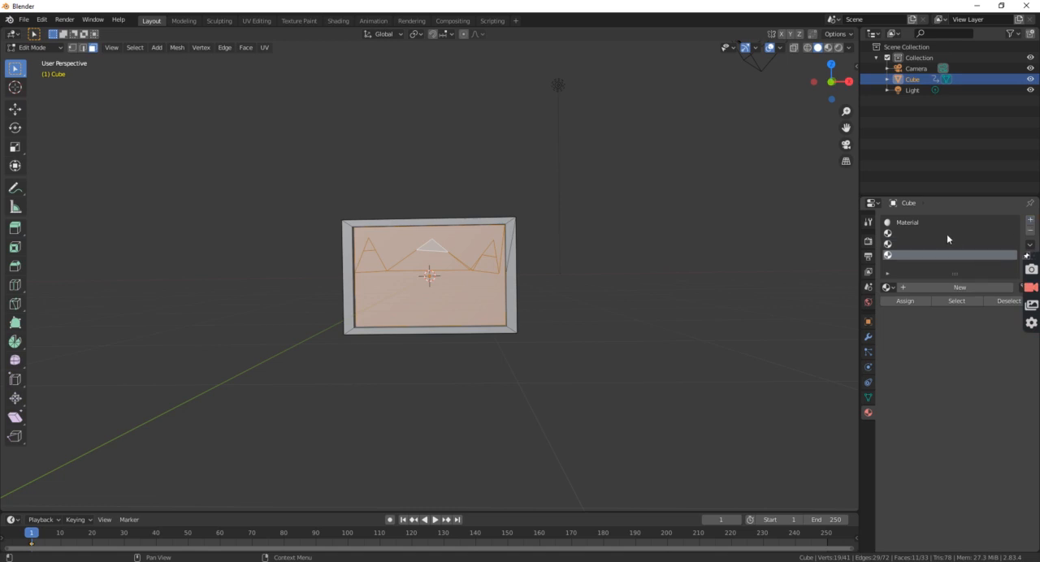
Create a material in the second slot and set its base colour to grey with a value of about 0.433.
{"action": "left_click", "coordinate": [946, 234]}
{"action": "left_click", "coordinate": [948, 288]}
{"action": "left_click", "coordinate": [991, 411]}
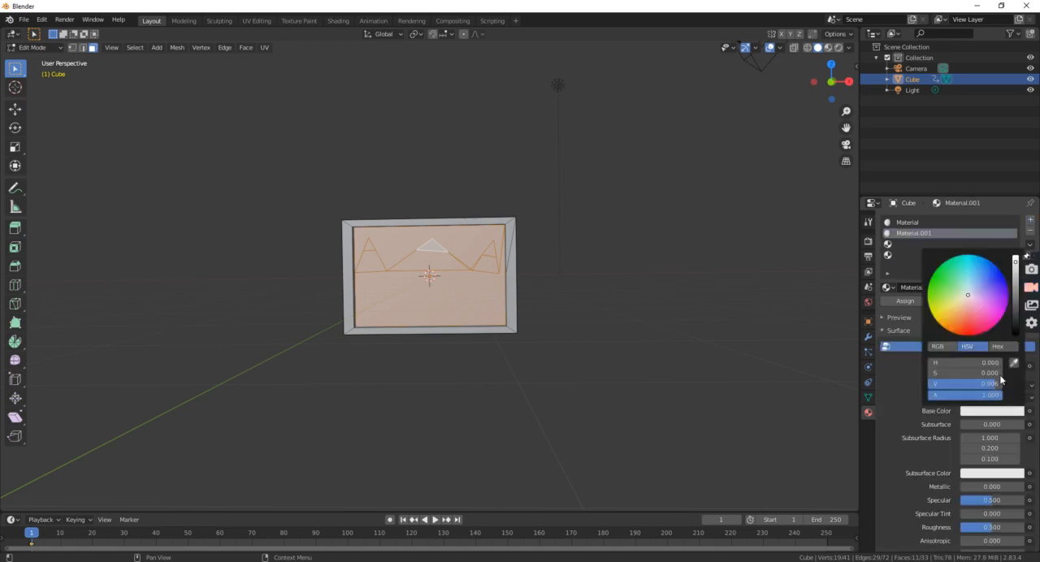
{"action": "left_click_drag", "start_coordinate": [1015, 262], "coordinate": [1016, 306]}
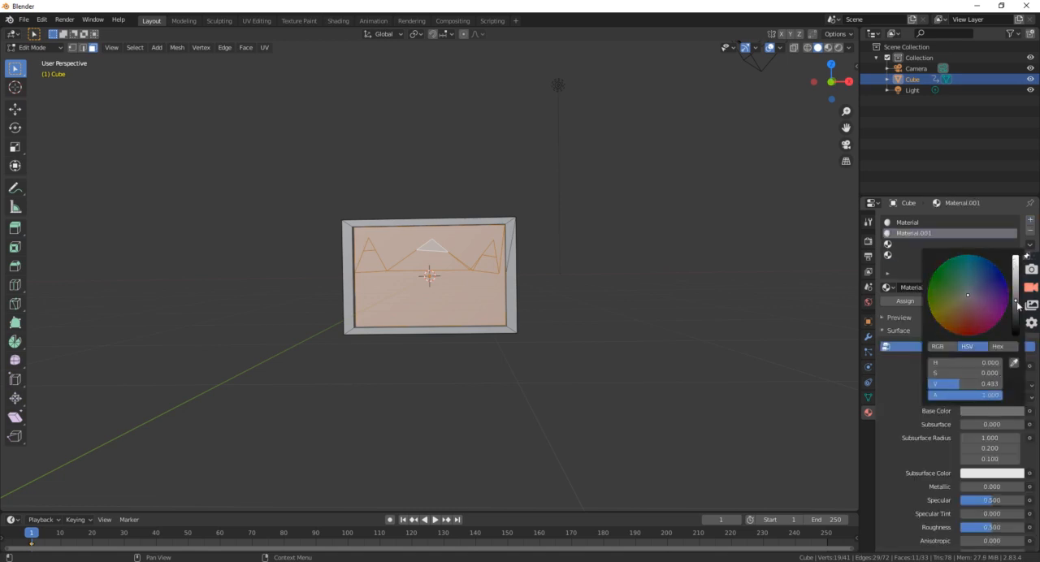
Add one more empty material slot and try to remove it.
{"action": "left_click", "coordinate": [918, 245]}
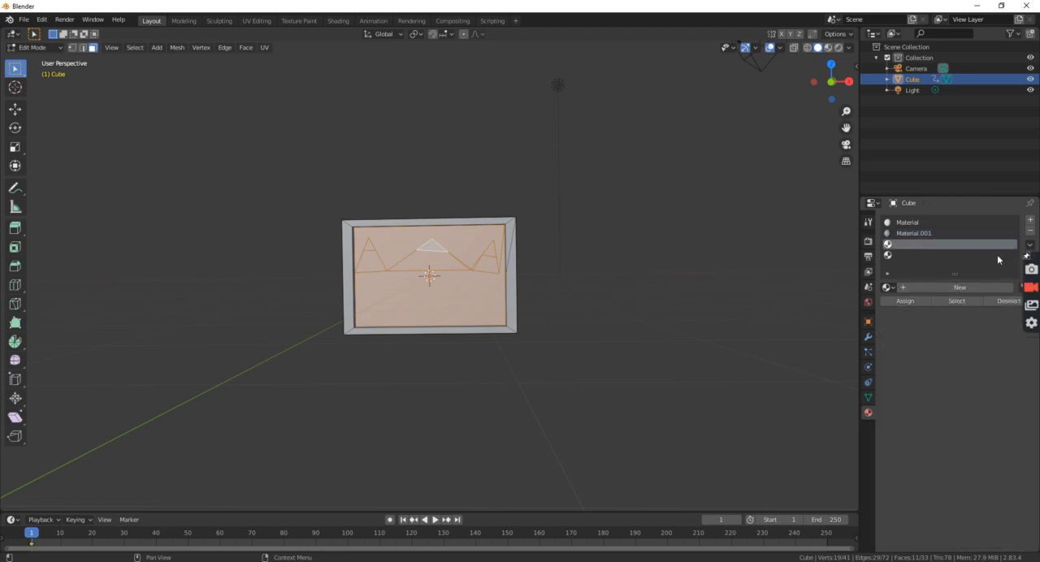
{"action": "left_click", "coordinate": [1030, 221]}
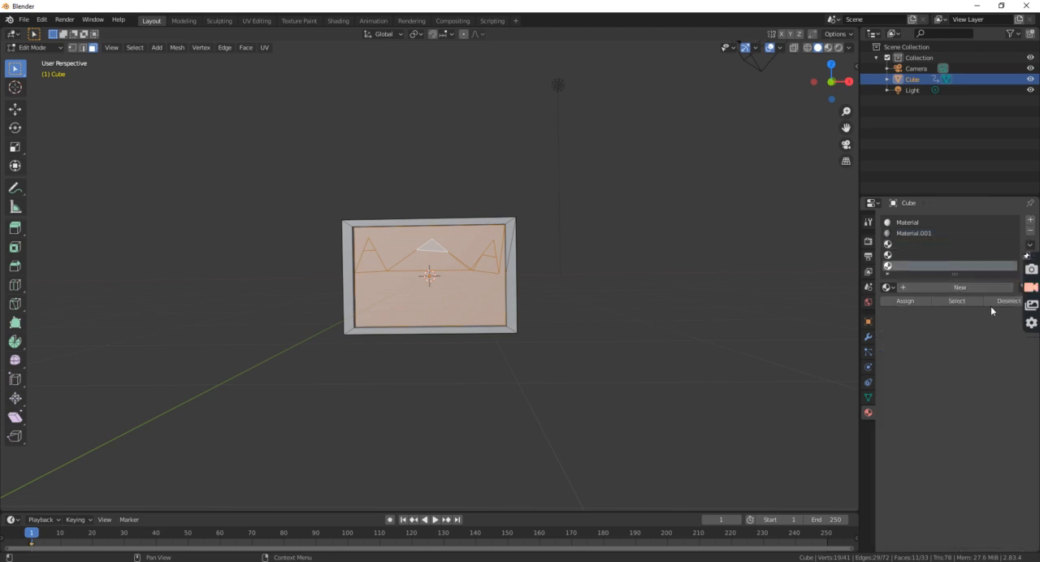
{"action": "left_click", "coordinate": [1029, 232]}
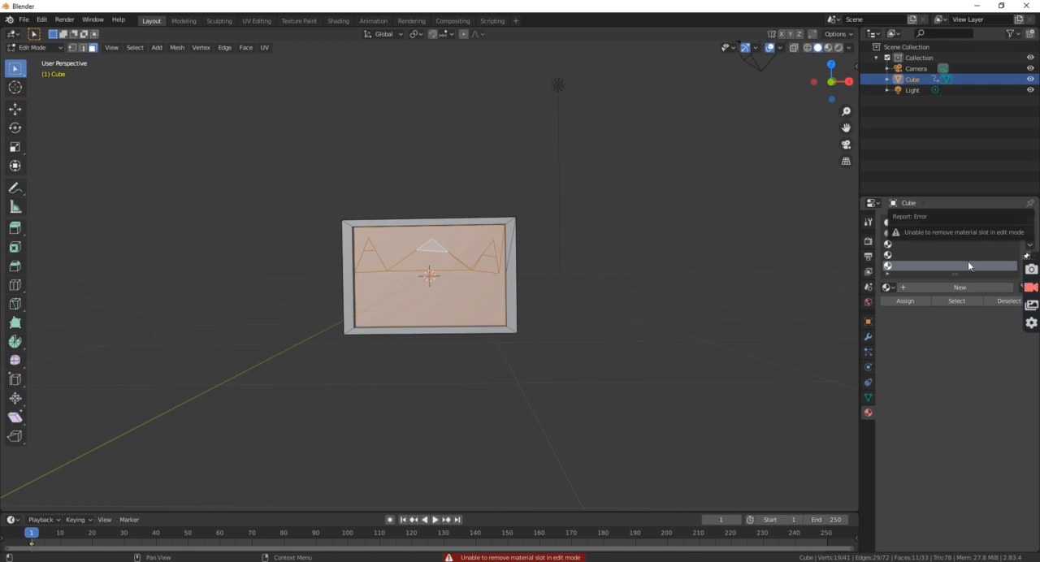
Create a material in the third slot with a cyan base colour, hue 0.500 and saturation about 0.773.
{"action": "left_click", "coordinate": [932, 245]}
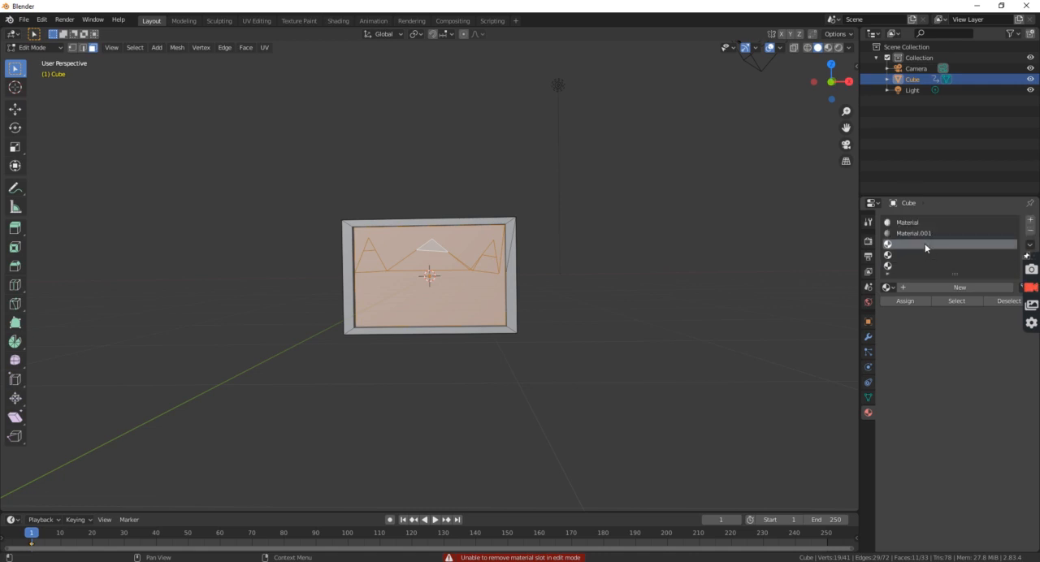
{"action": "left_click", "coordinate": [955, 288]}
{"action": "left_click", "coordinate": [996, 411]}
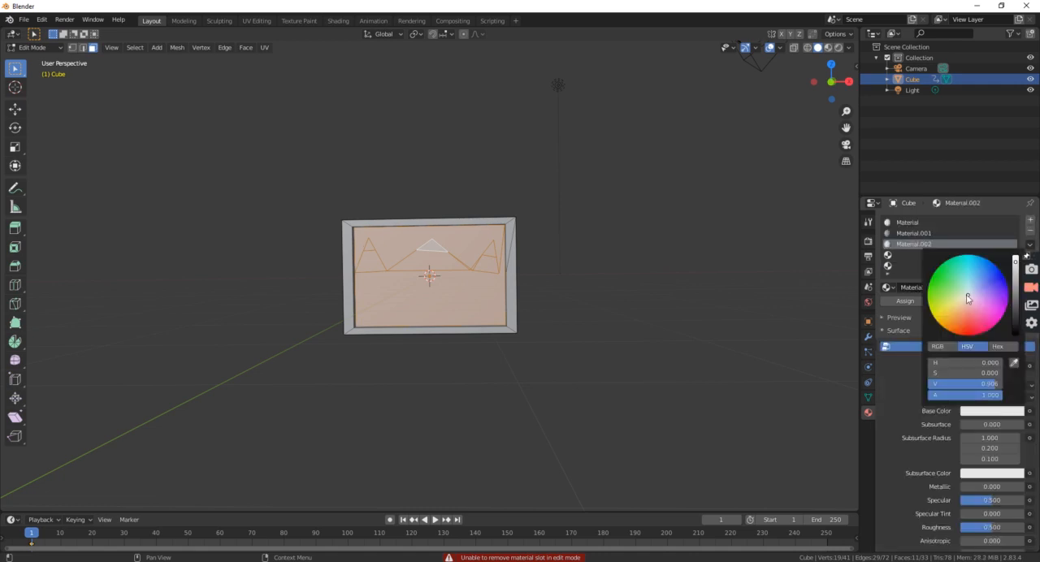
{"action": "left_click_drag", "start_coordinate": [968, 295], "coordinate": [966, 264]}
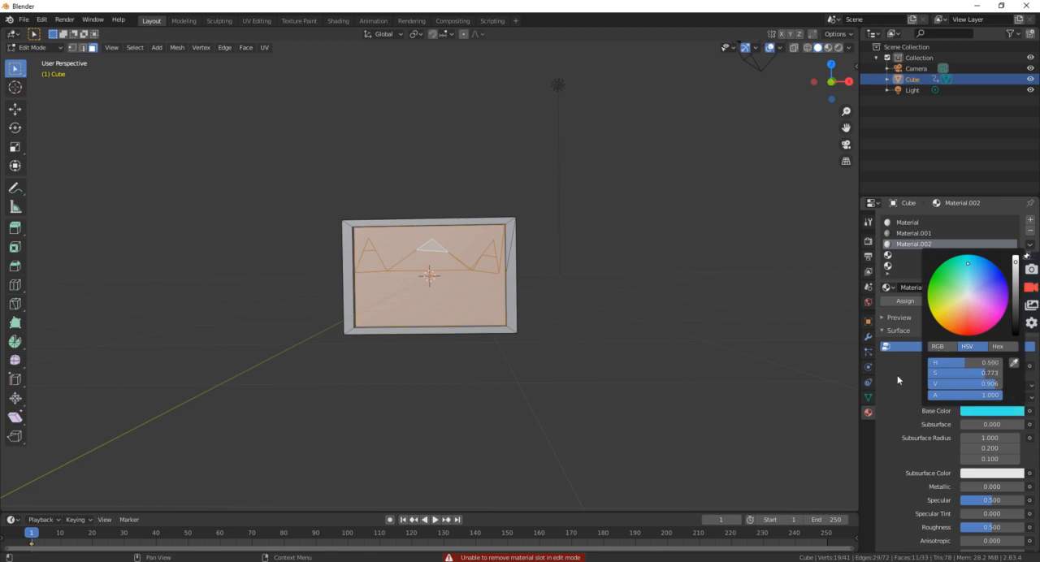
Create a green material in the fourth slot and assign it to the ground face below the mountains.
{"action": "left_click", "coordinate": [915, 256]}
{"action": "left_click", "coordinate": [983, 288]}
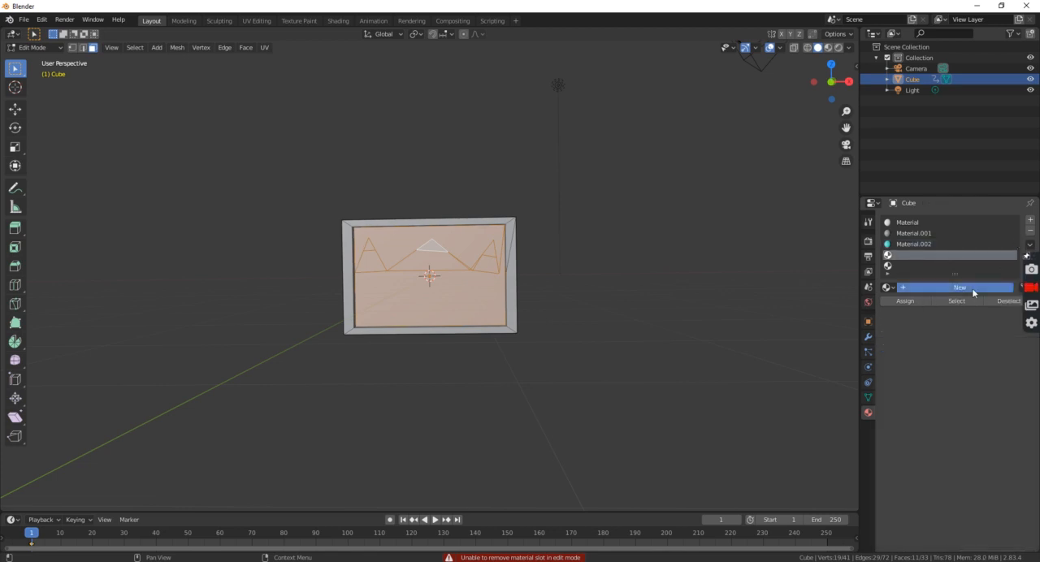
{"action": "left_click", "coordinate": [984, 412]}
{"action": "left_click_drag", "start_coordinate": [967, 294], "coordinate": [941, 265]}
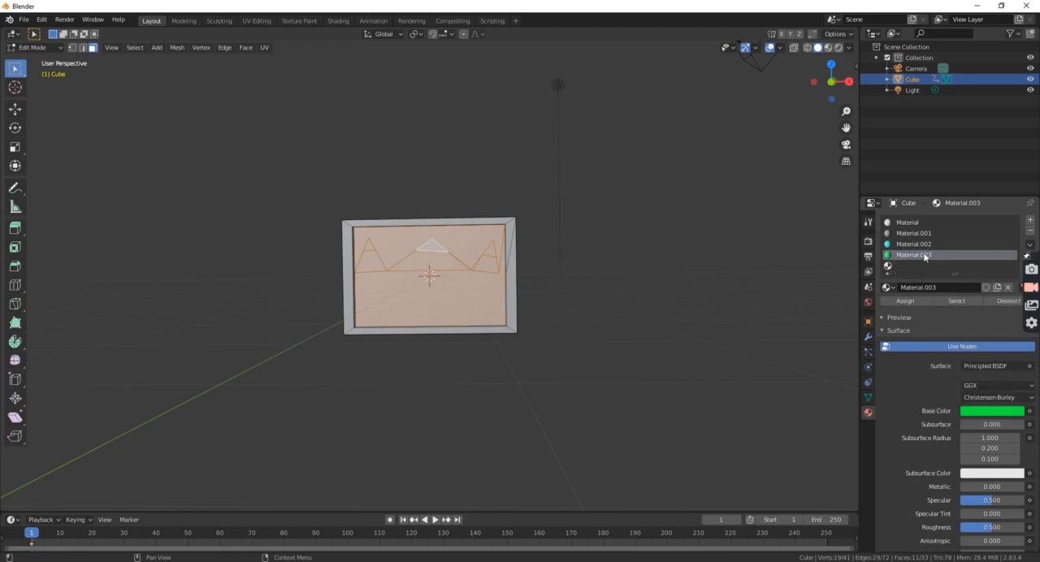
{"action": "left_click", "coordinate": [380, 288]}
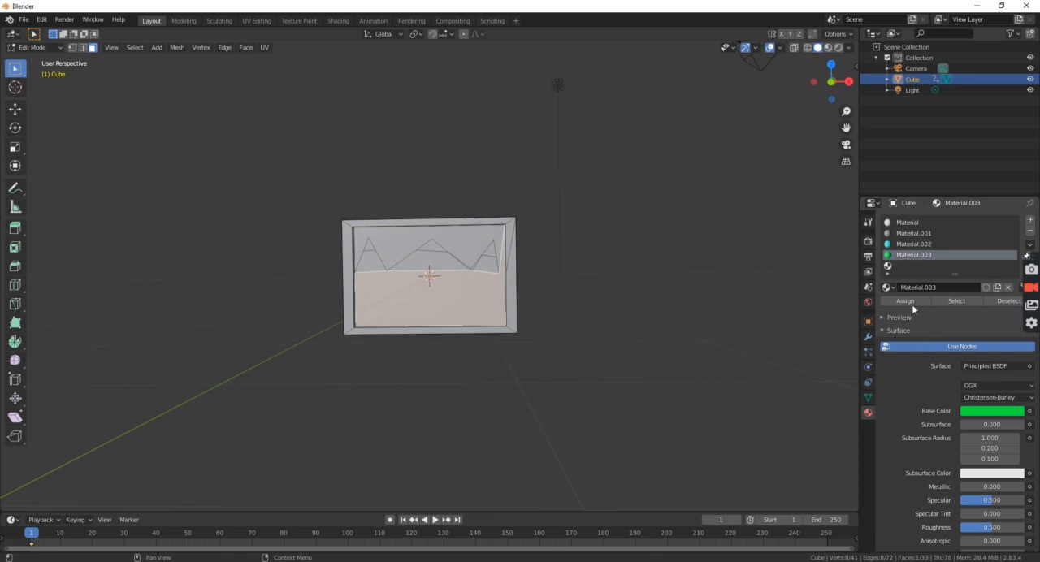
{"action": "left_click", "coordinate": [909, 301]}
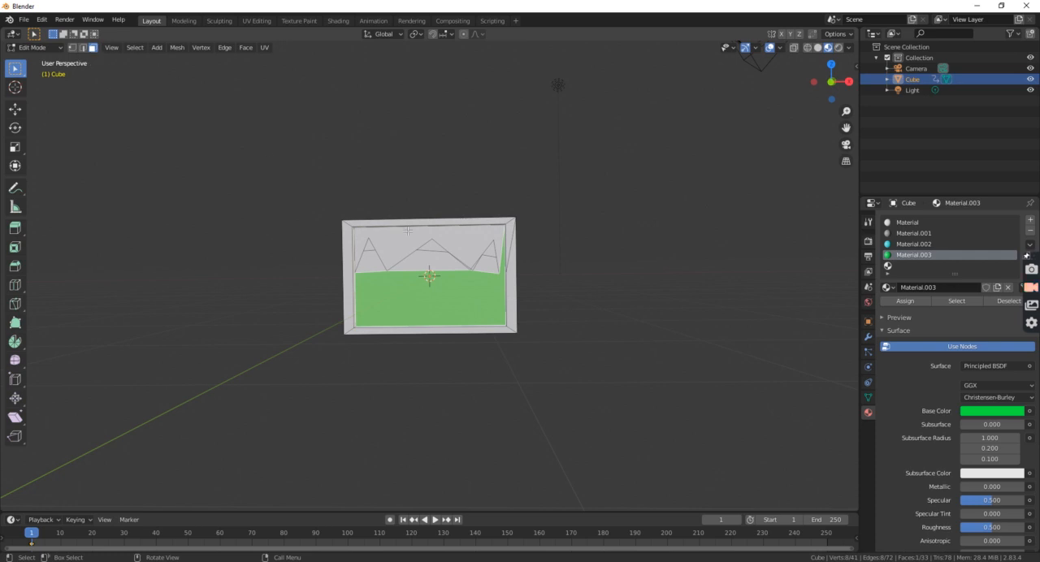
{"action": "key", "text": "k"}
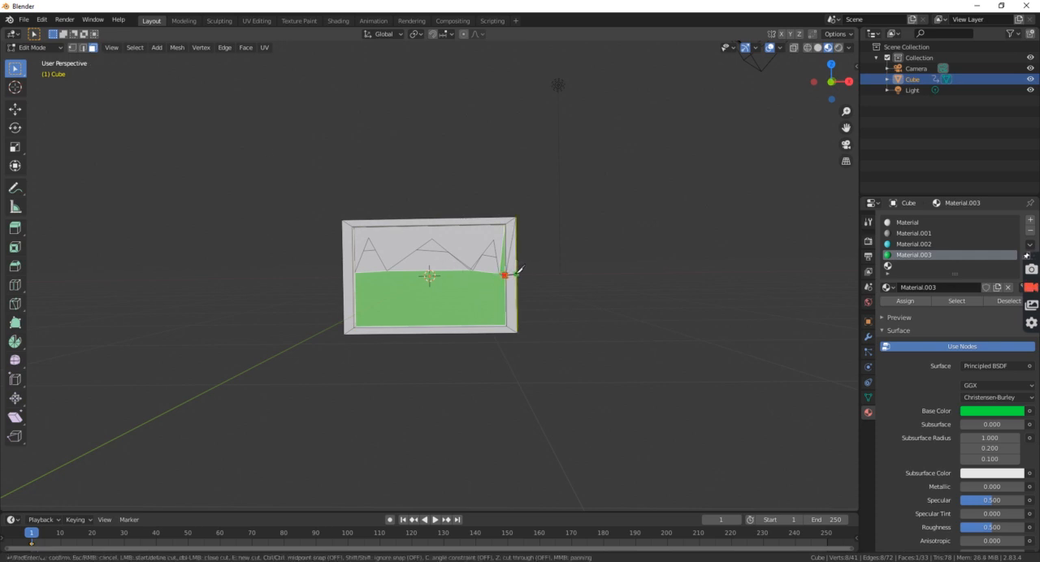
{"action": "left_click", "coordinate": [506, 275]}
{"action": "key", "text": "Escape"}
Undo the green ground assignment and knife-cut a short edge joining the rightmost mountain's base to the frame's inner edge.
{"action": "left_click", "coordinate": [914, 244]}
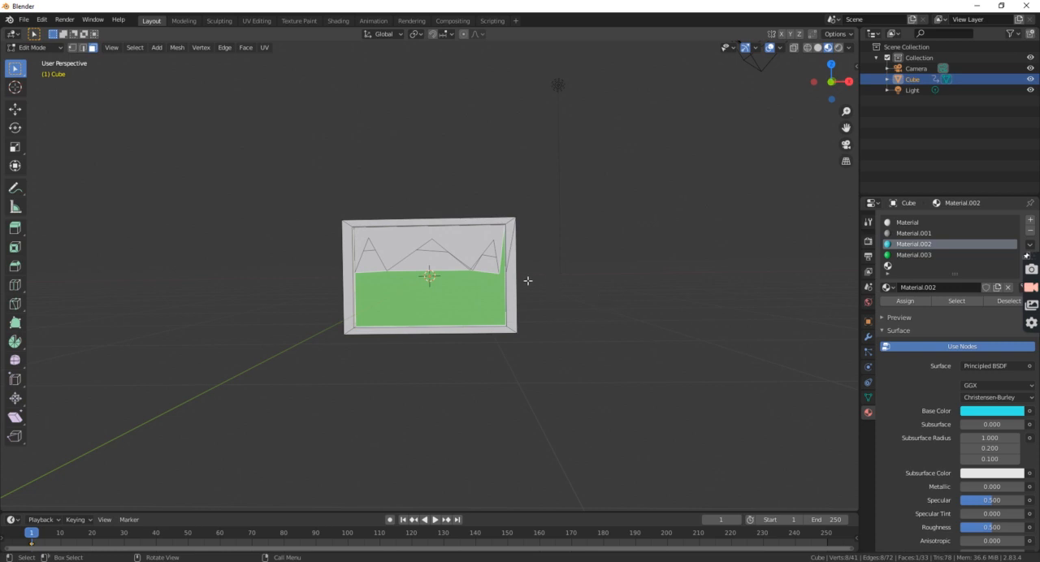
{"action": "key", "text": "ctrl+z"}
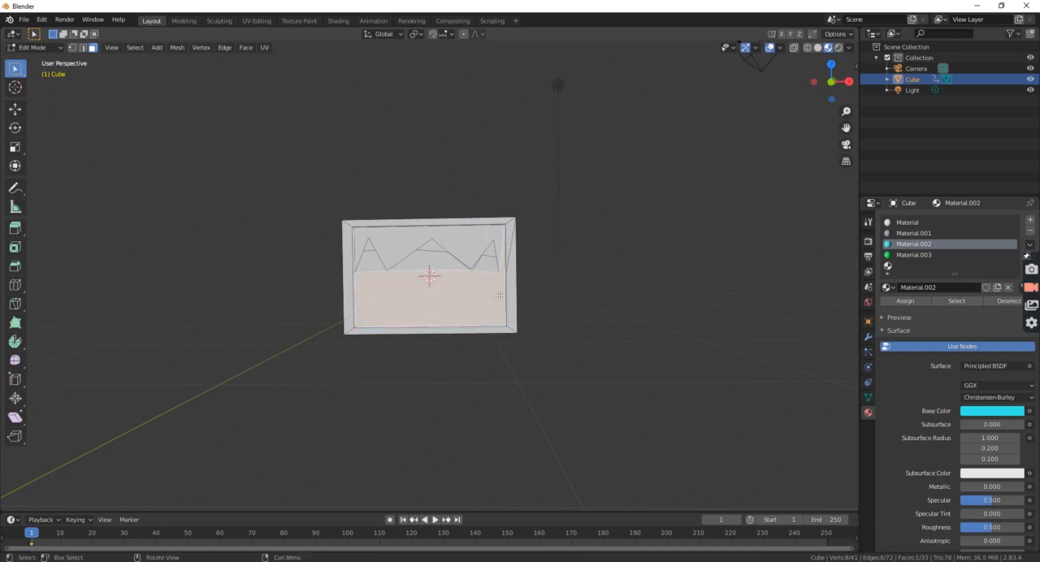
{"action": "key", "text": "k"}
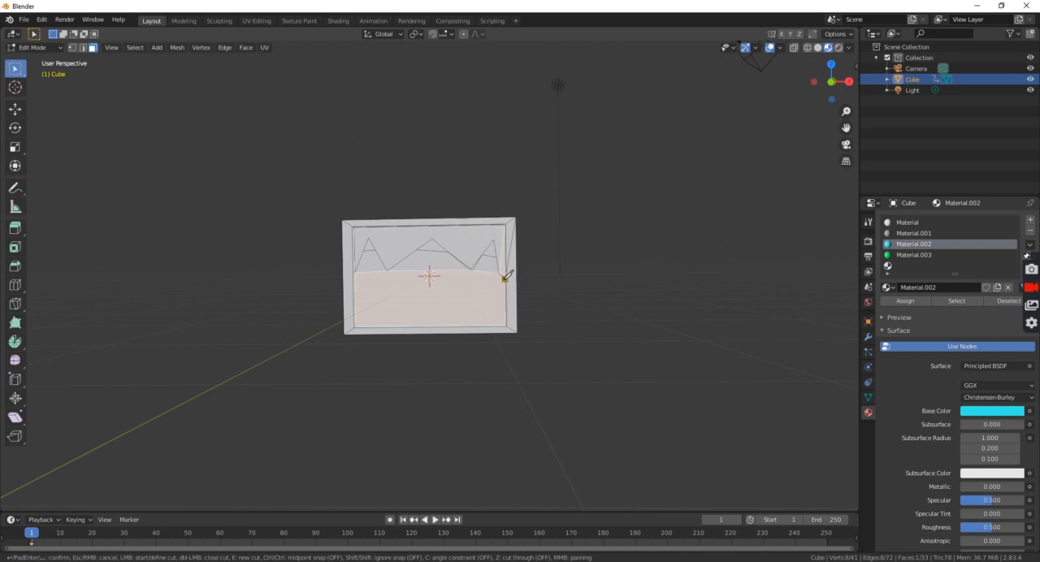
{"action": "key", "text": "Return"}
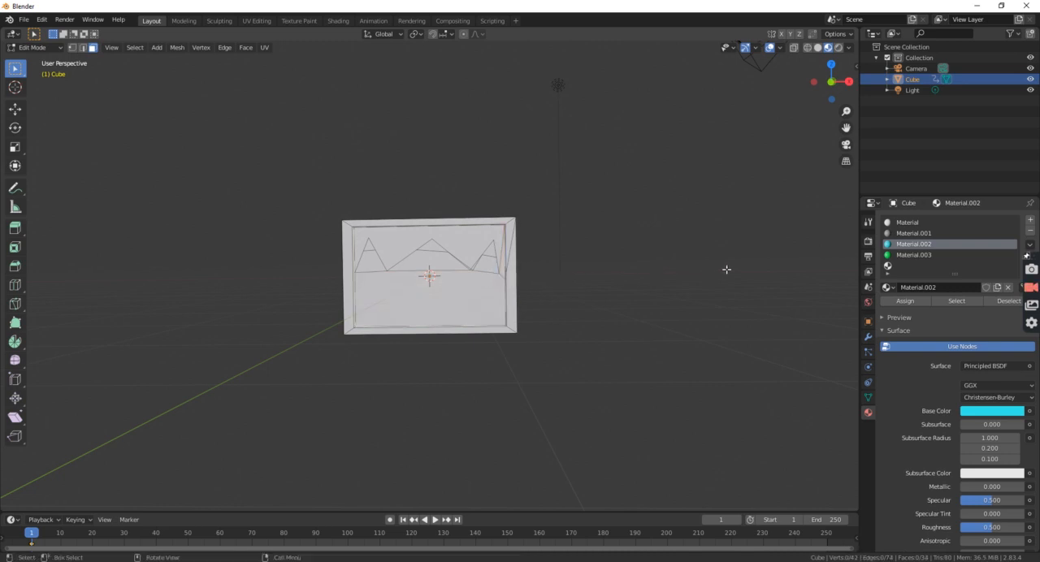
Assign the grey Material.001 to the lower faces of all the mountains, including the narrow one beside the frame.
{"action": "left_click", "coordinate": [900, 235]}
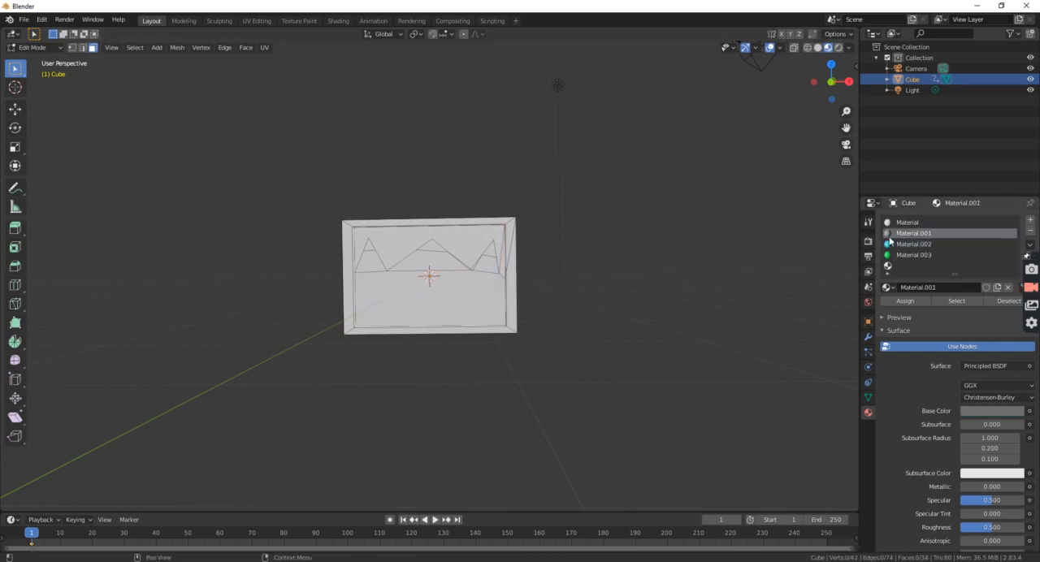
{"action": "left_click", "coordinate": [503, 269]}
{"action": "left_click", "coordinate": [490, 268], "text": "shift"}
{"action": "left_click", "coordinate": [424, 265], "text": "shift"}
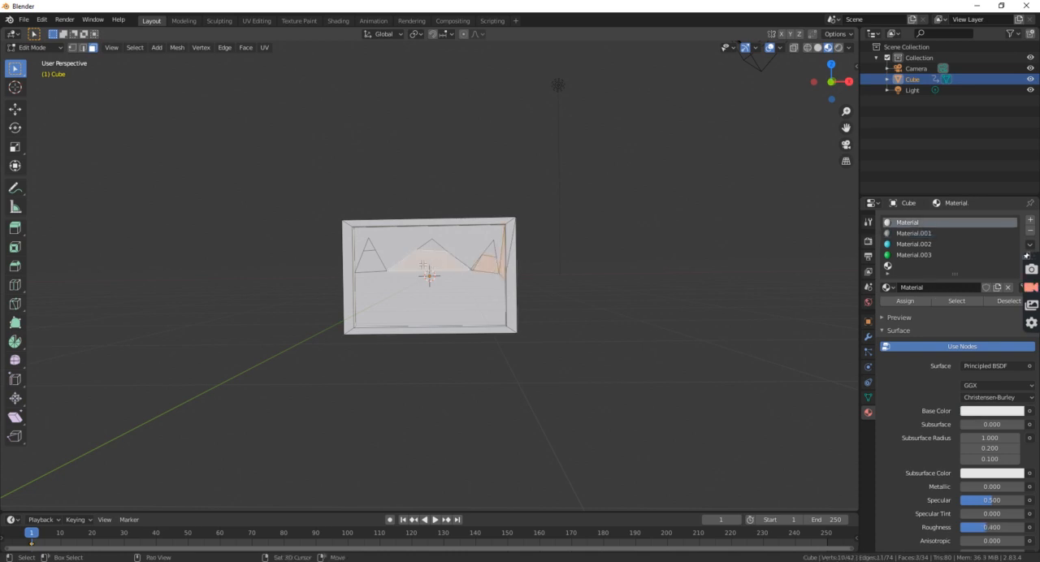
{"action": "left_click", "coordinate": [364, 262], "text": "shift"}
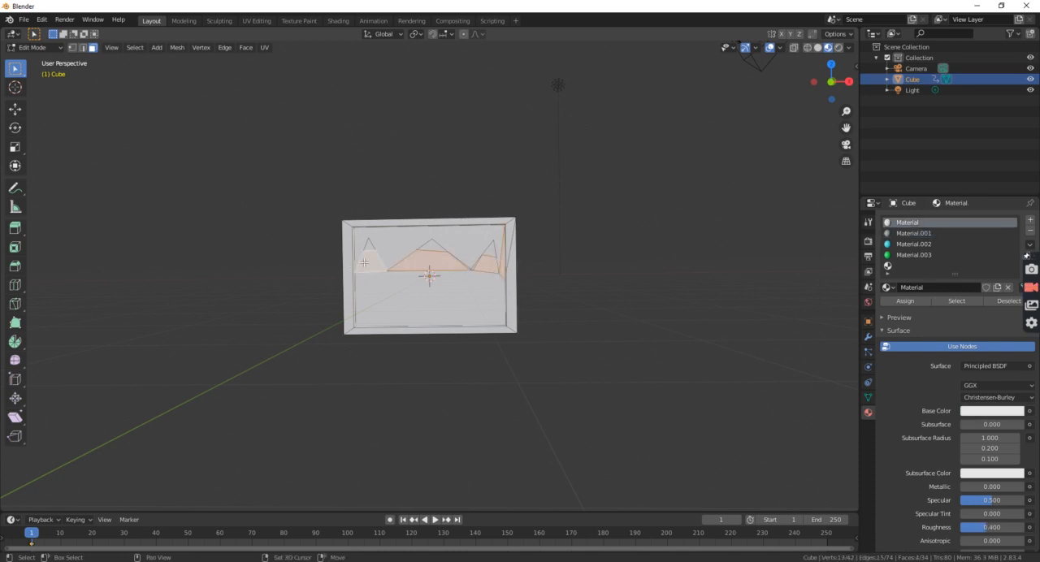
{"action": "left_click", "coordinate": [475, 265], "text": "shift"}
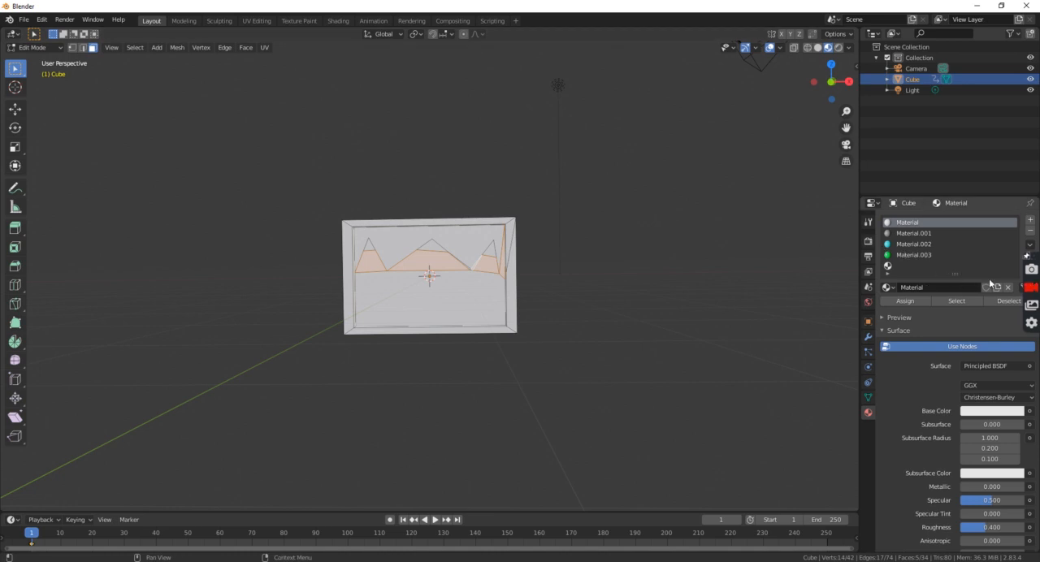
{"action": "left_click", "coordinate": [903, 234]}
{"action": "left_click", "coordinate": [905, 301]}
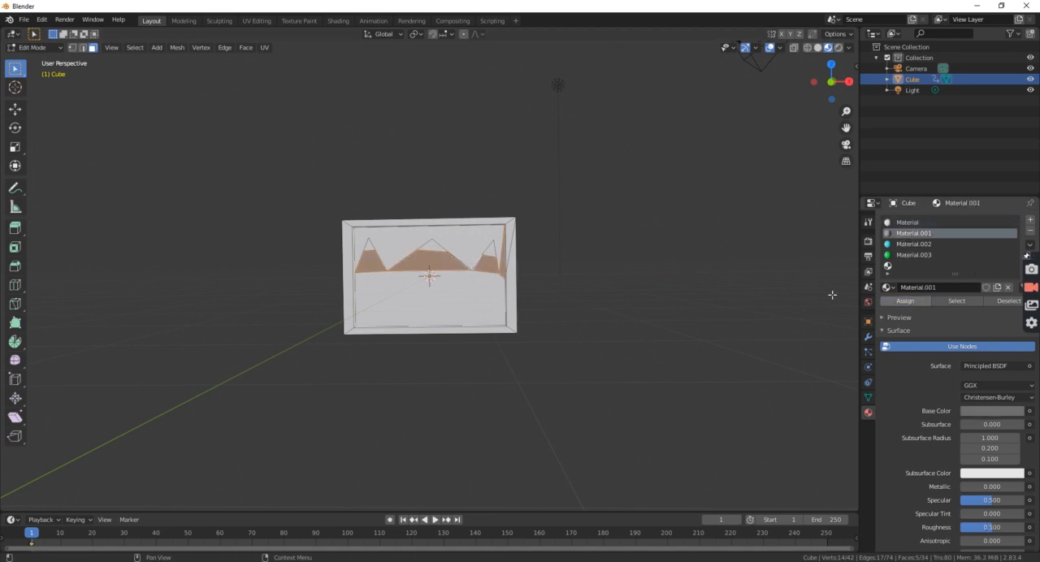
{"action": "left_click", "coordinate": [650, 267]}
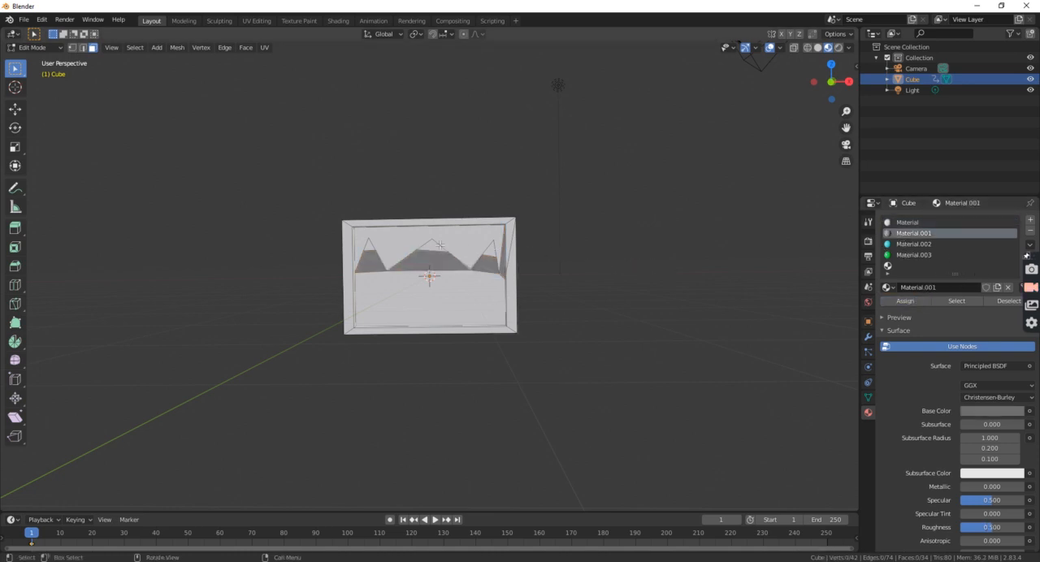
Assign the cyan Material.002 to the sky face behind the mountain peaks.
{"action": "left_click", "coordinate": [403, 241]}
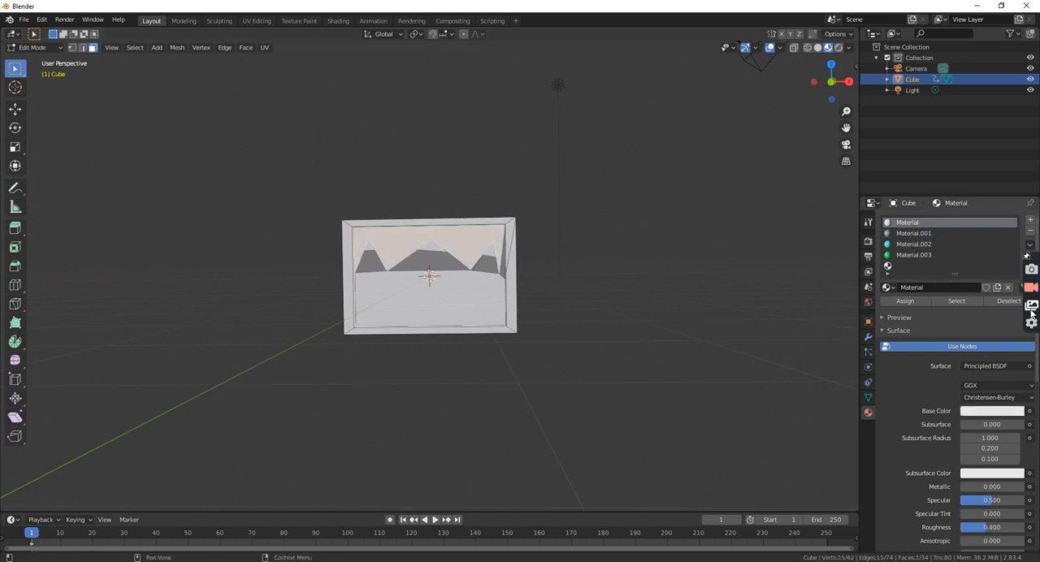
{"action": "left_click", "coordinate": [903, 245]}
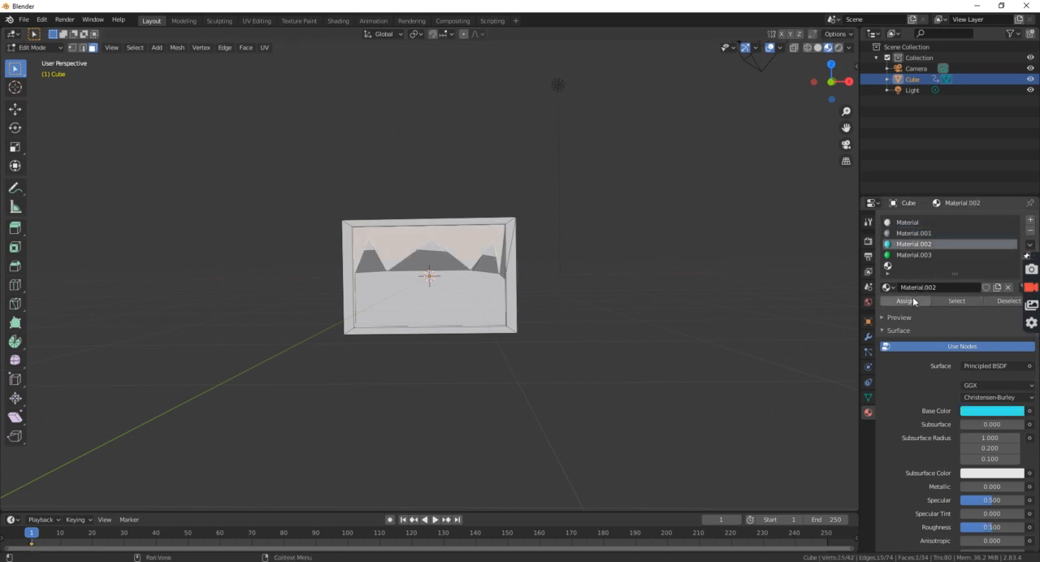
{"action": "left_click", "coordinate": [905, 301]}
Assign the green Material.003 to the ground face below the mountains.
{"action": "left_click", "coordinate": [456, 283]}
{"action": "left_click", "coordinate": [906, 223]}
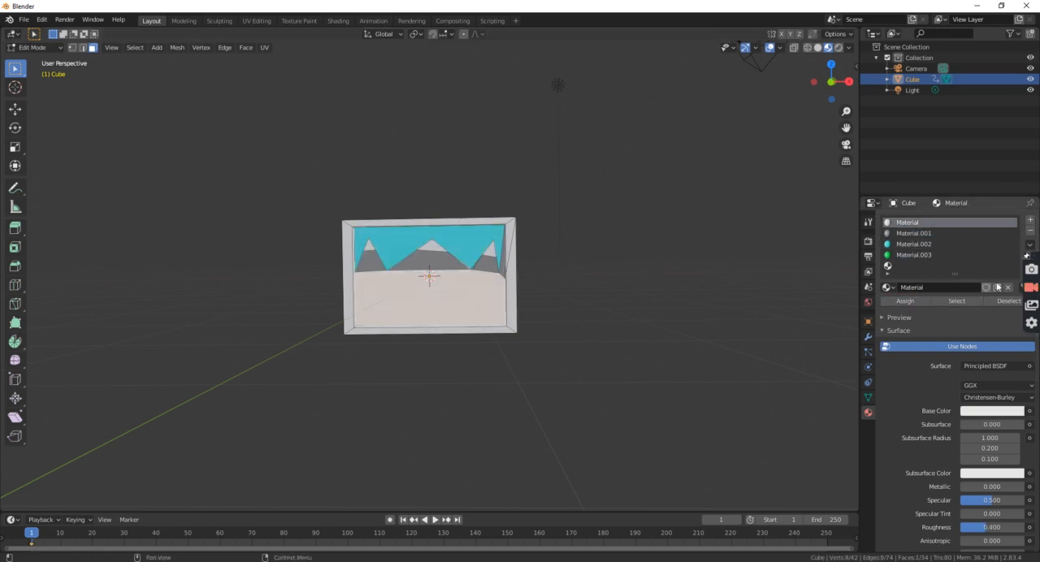
{"action": "left_click", "coordinate": [916, 255]}
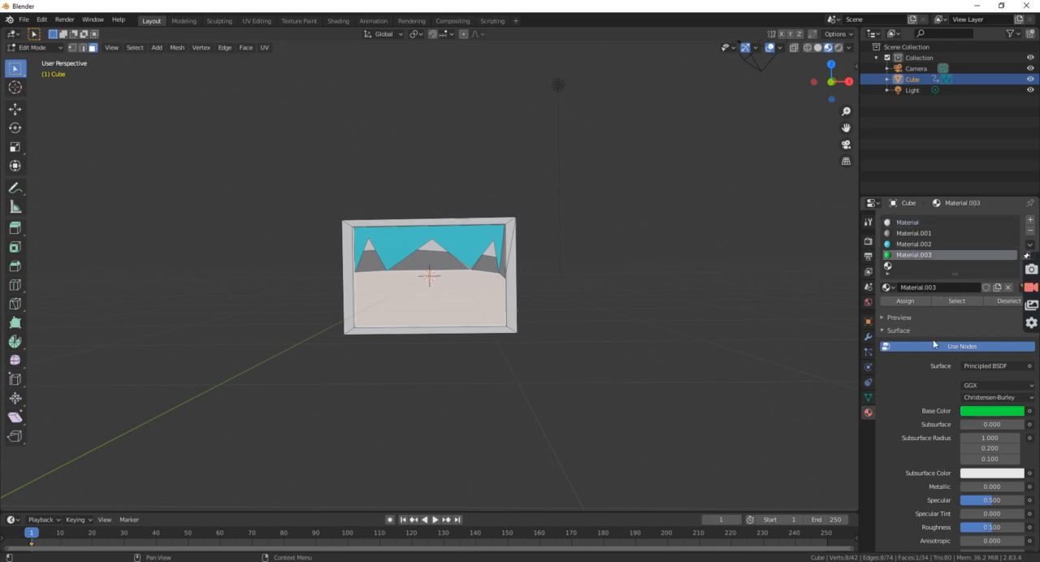
{"action": "left_click", "coordinate": [904, 301]}
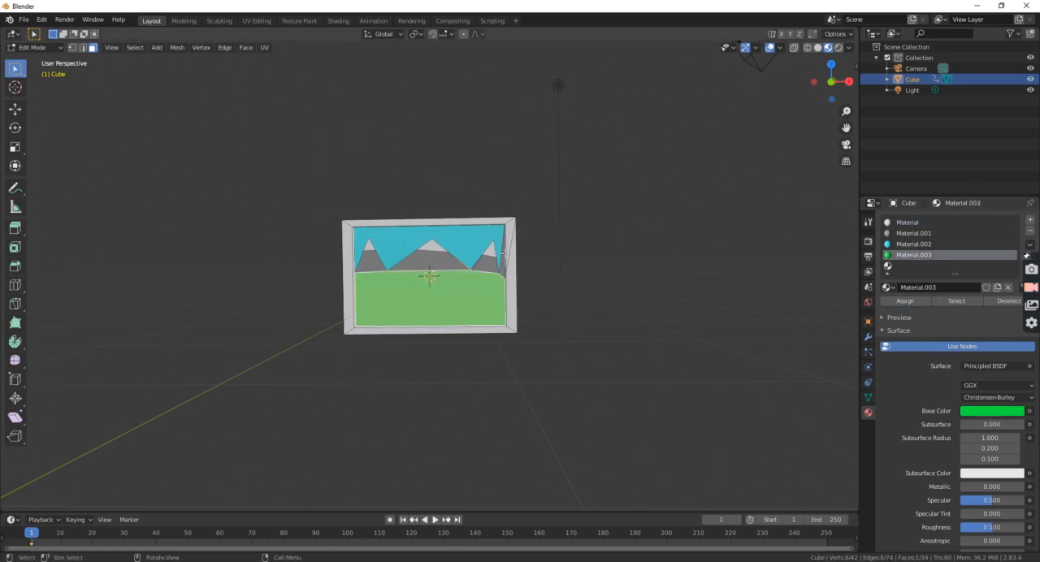
Knife-cut a line across the narrow mountain beside the frame to separate its snow cap.
{"action": "key", "text": "k"}
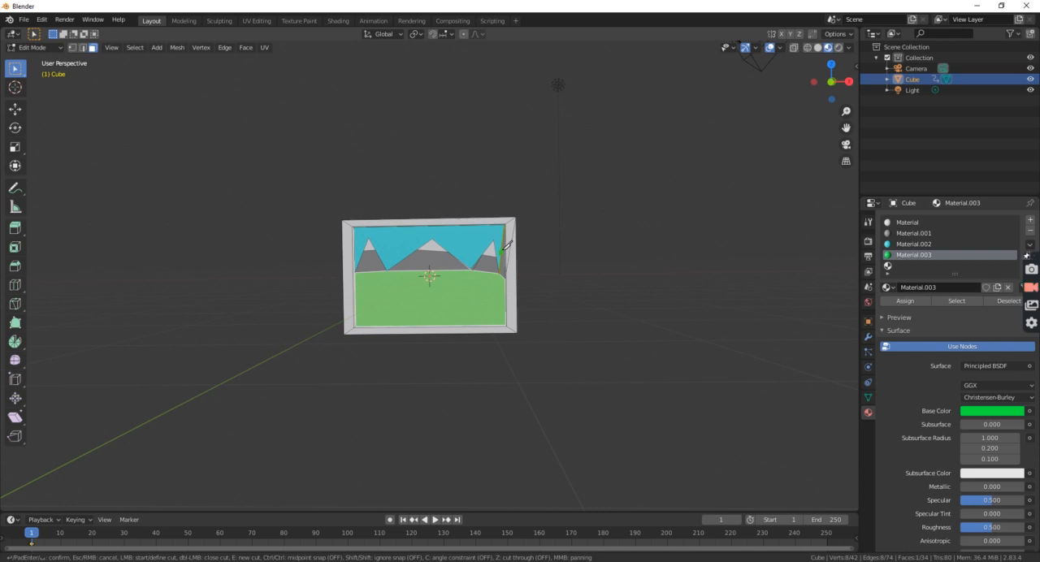
{"action": "left_click", "coordinate": [504, 246]}
{"action": "left_click", "coordinate": [518, 244]}
{"action": "key", "text": "Return"}
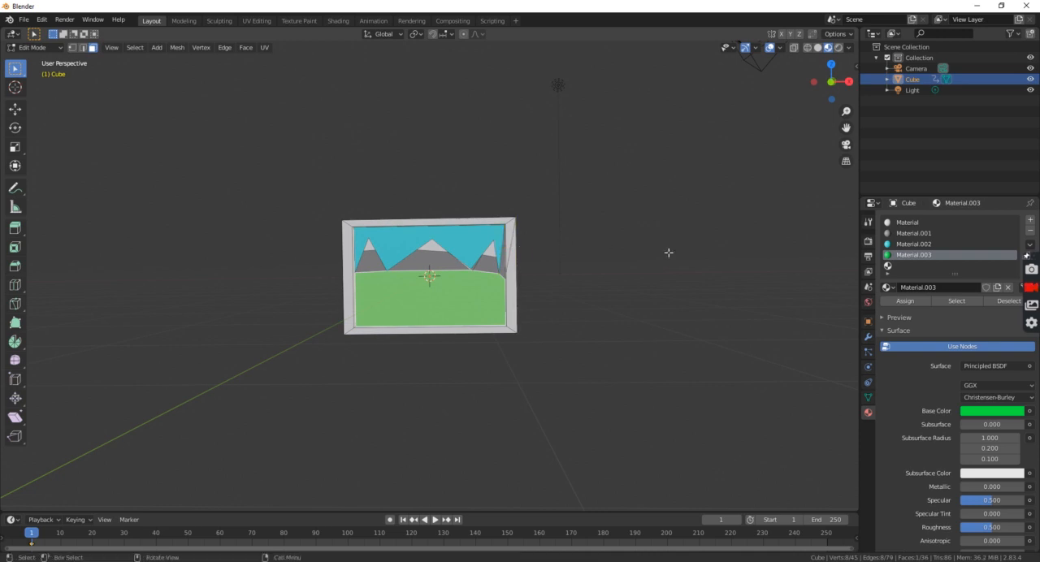
Try to recolour the newly cut cap face of the narrow mountain beside the frame.
{"action": "left_click", "coordinate": [902, 225]}
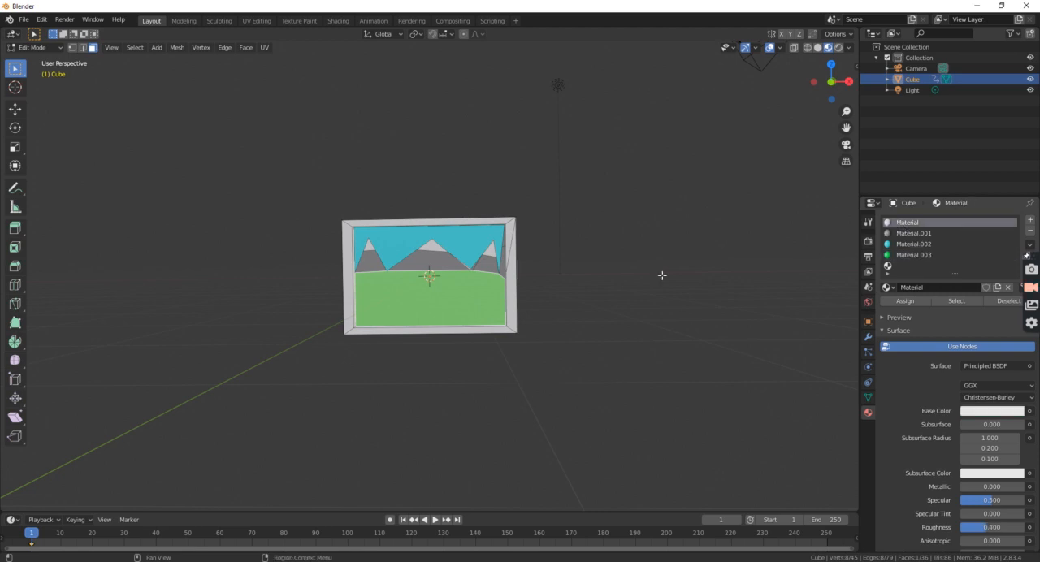
{"action": "left_click", "coordinate": [505, 244]}
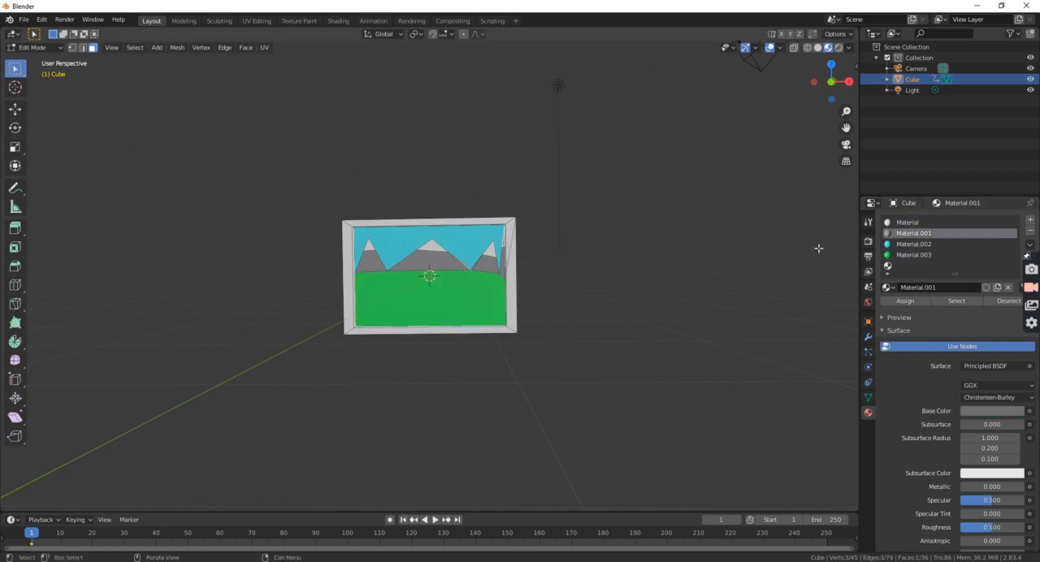
{"action": "left_click", "coordinate": [905, 303]}
{"action": "left_click", "coordinate": [647, 284]}
Assign the white first material to the upper cap face of the narrow mountain beside the frame.
{"action": "left_click", "coordinate": [908, 222]}
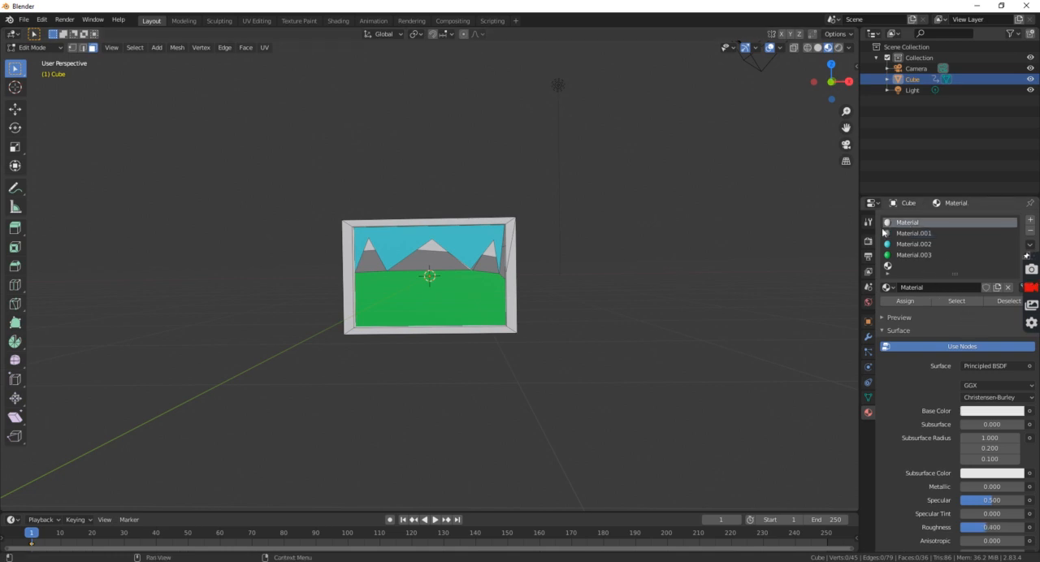
{"action": "left_click", "coordinate": [507, 243]}
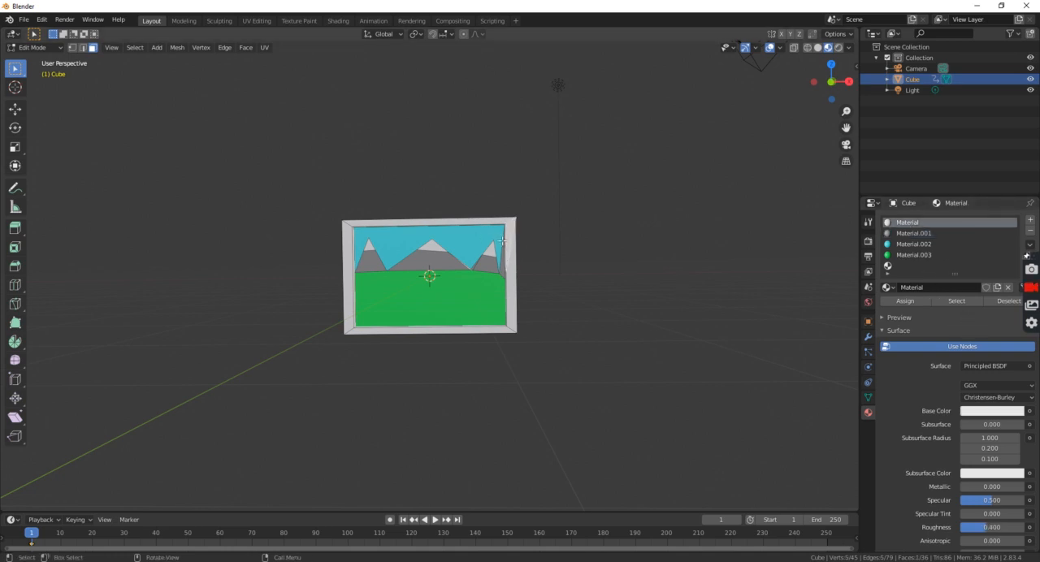
{"action": "left_click", "coordinate": [502, 240]}
{"action": "left_click", "coordinate": [503, 243]}
{"action": "left_click", "coordinate": [915, 225]}
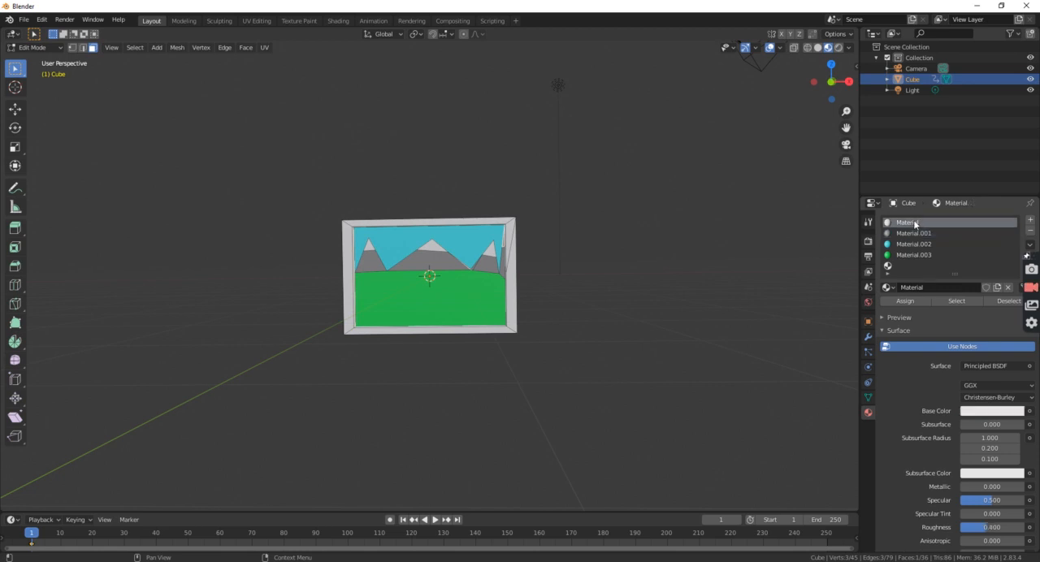
{"action": "left_click", "coordinate": [906, 300]}
{"action": "left_click", "coordinate": [702, 288]}
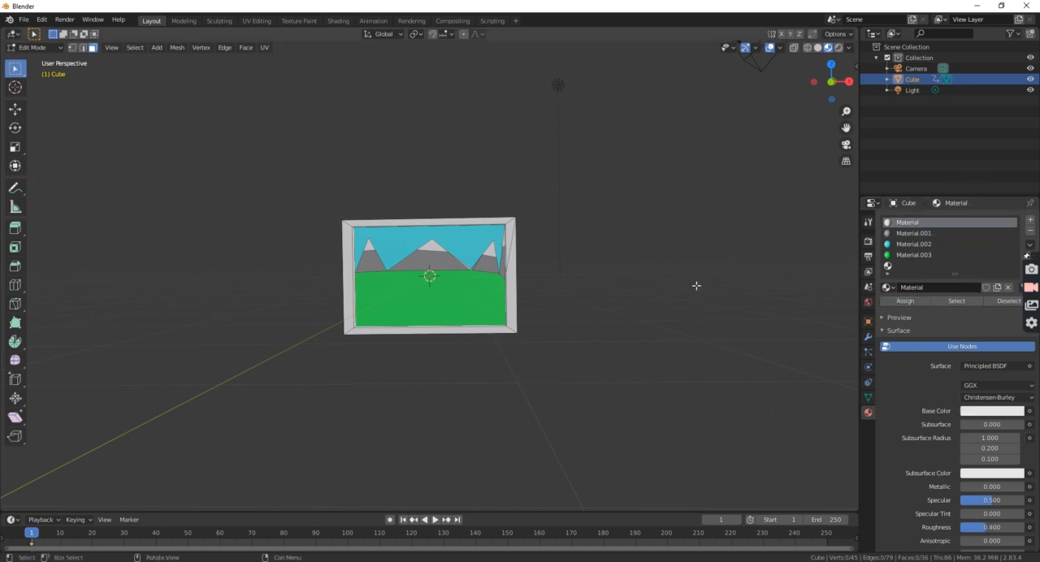
Switch the cube to Object Mode and inspect the framed picture from the back and front.
{"action": "middle_click_drag", "start_coordinate": [697, 286], "coordinate": [27, 310]}
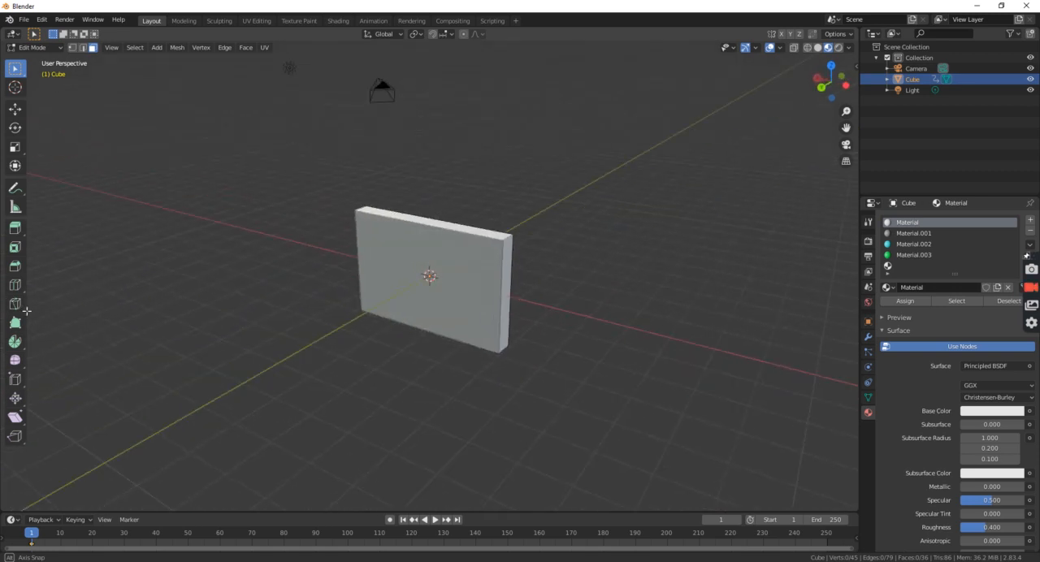
{"action": "left_click", "coordinate": [36, 47]}
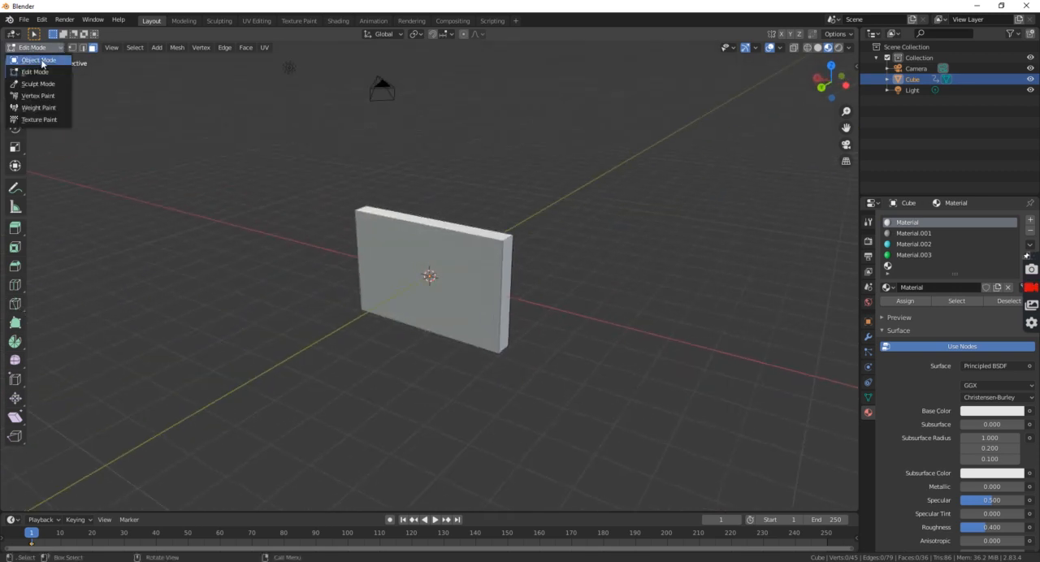
{"action": "left_click", "coordinate": [42, 62]}
{"action": "middle_click_drag", "start_coordinate": [348, 217], "coordinate": [182, 199]}
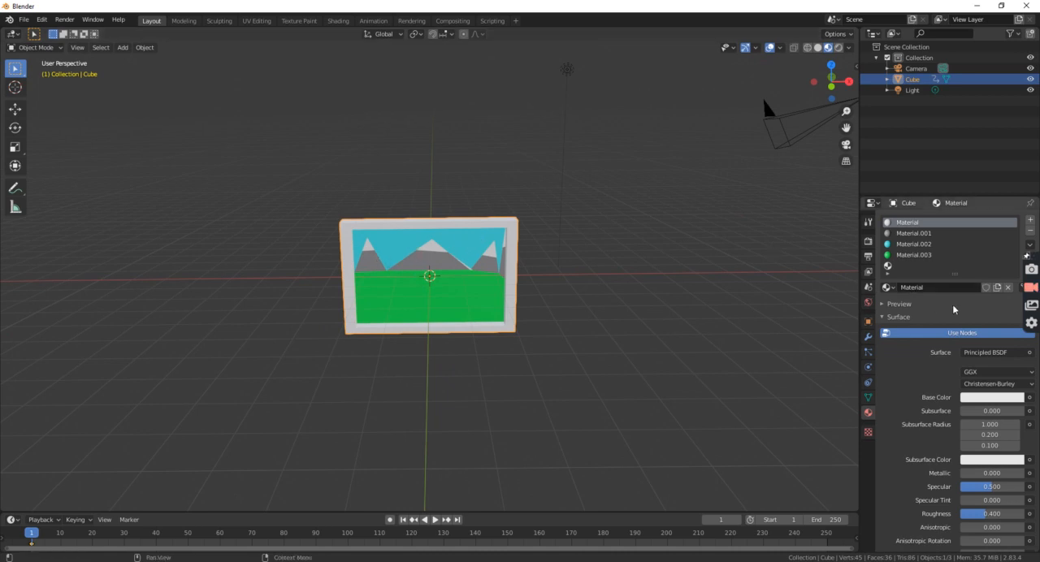
Create a material in the fifth slot with a dark yellow base colour, hue 0.143, saturation 0.598 and value 0.520.
{"action": "left_click", "coordinate": [913, 255]}
{"action": "left_click", "coordinate": [916, 267]}
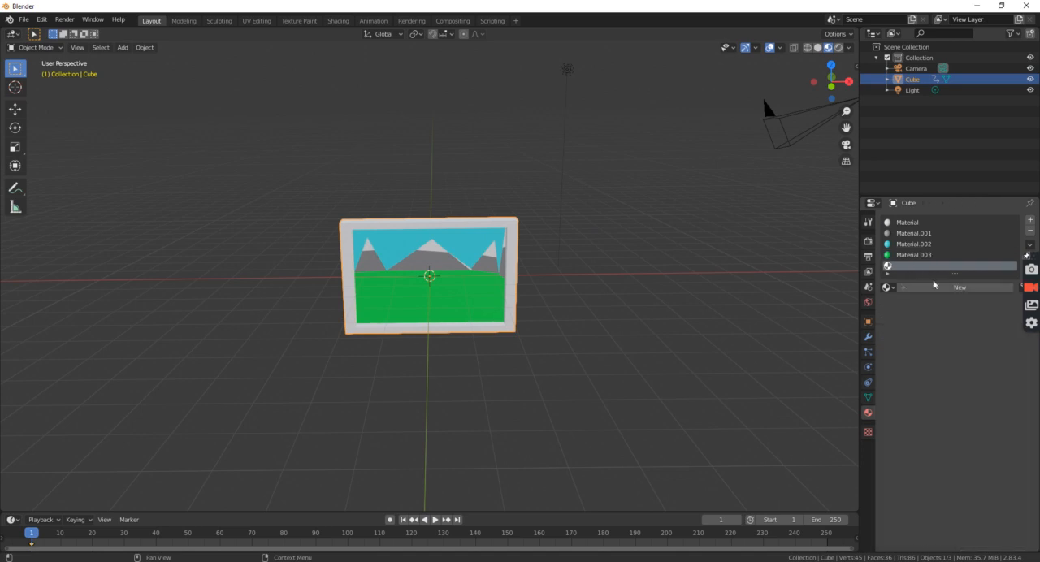
{"action": "left_click", "coordinate": [951, 289]}
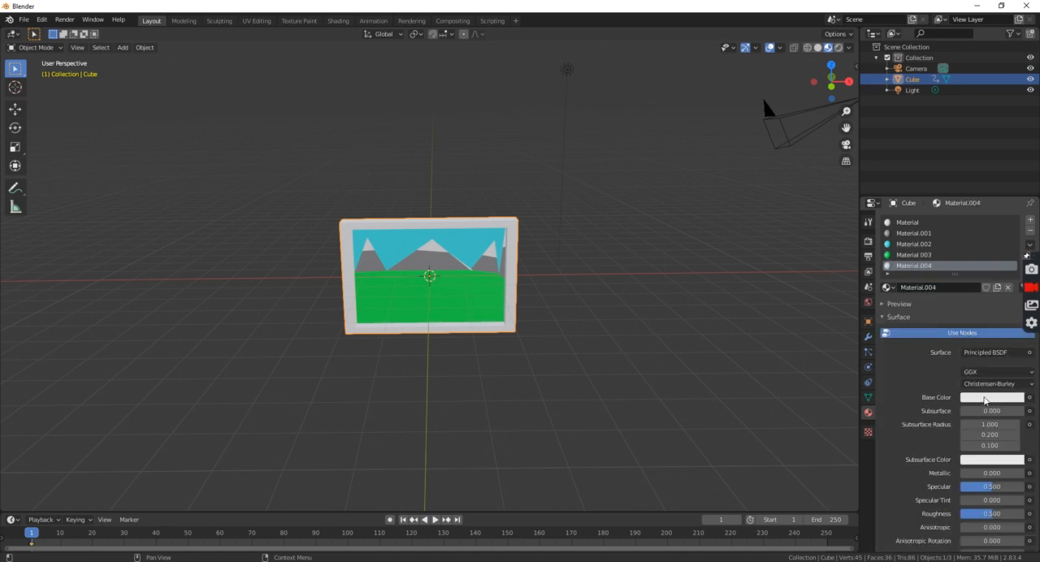
{"action": "left_click", "coordinate": [985, 400]}
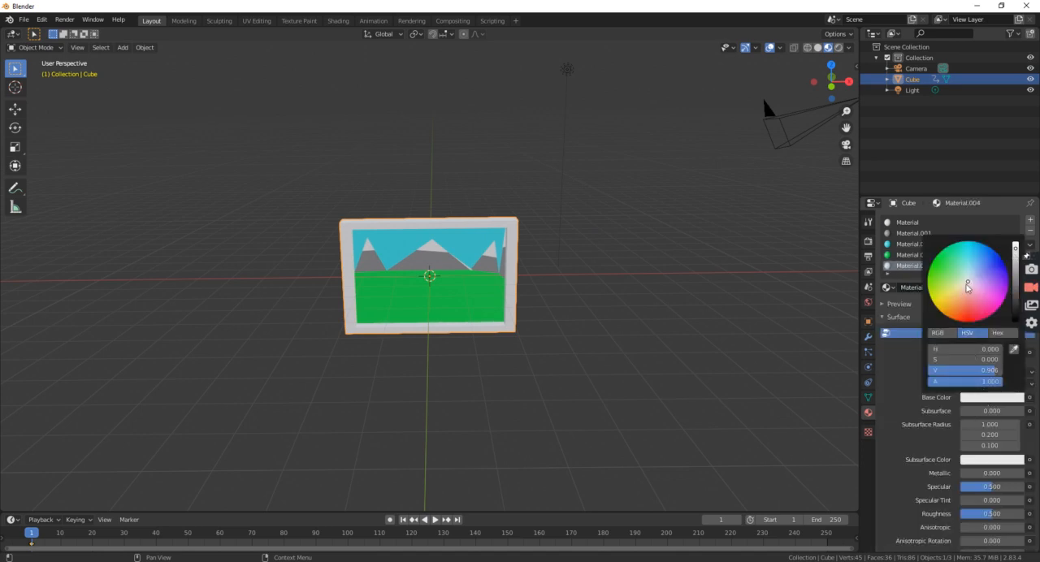
{"action": "left_click", "coordinate": [951, 295]}
{"action": "left_click_drag", "start_coordinate": [1016, 249], "coordinate": [1016, 279]}
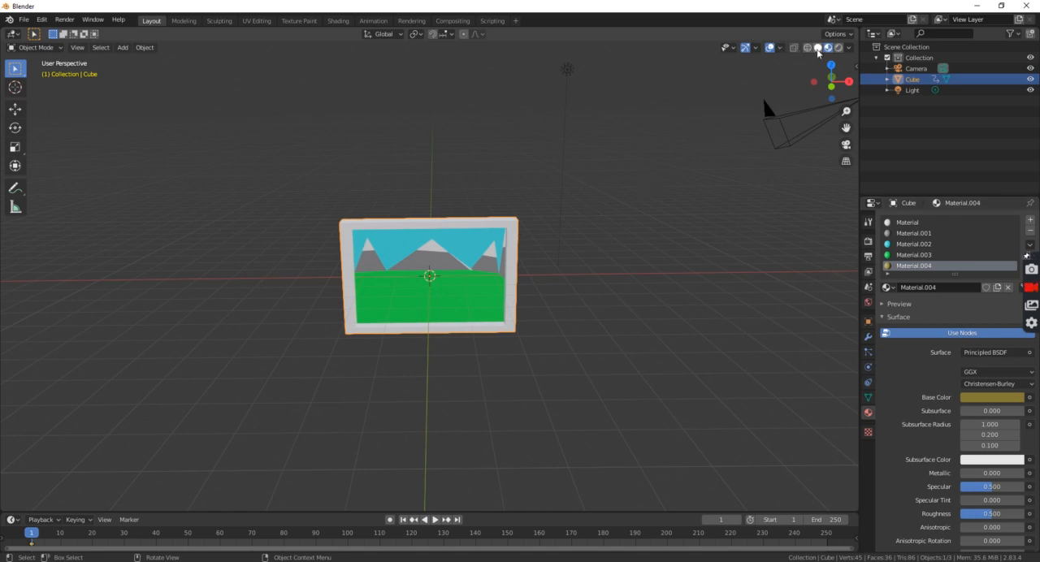
Darken the first material's base colour to near black with a value of about 0.150.
{"action": "left_click", "coordinate": [918, 223]}
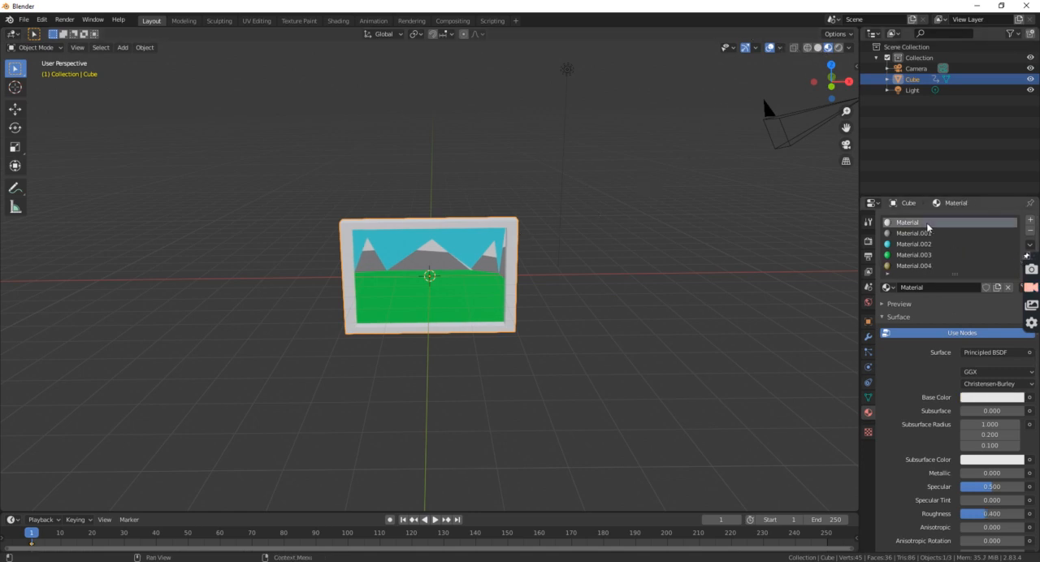
{"action": "left_click", "coordinate": [996, 398]}
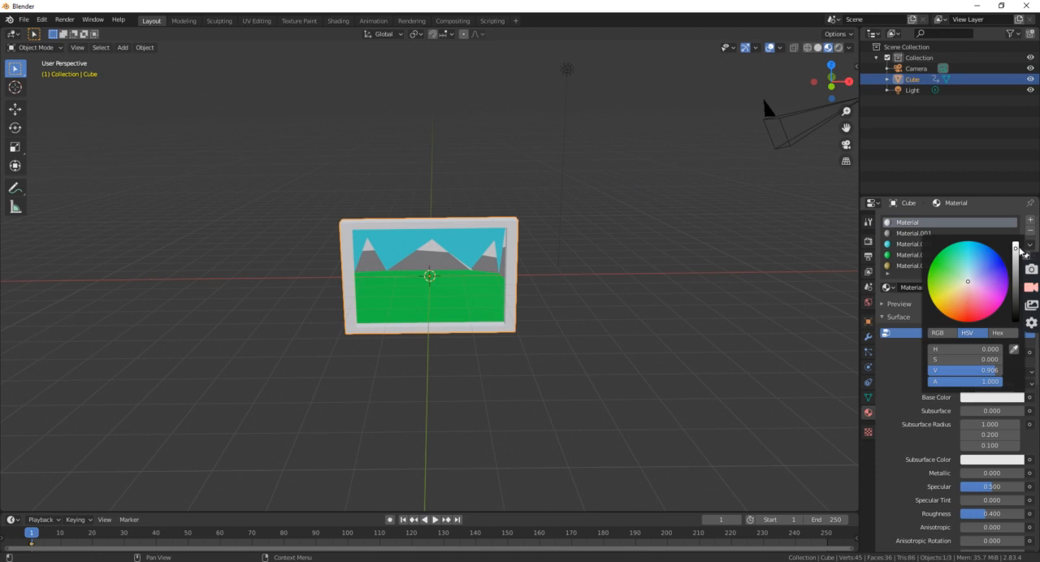
{"action": "left_click_drag", "start_coordinate": [1014, 246], "coordinate": [1014, 304]}
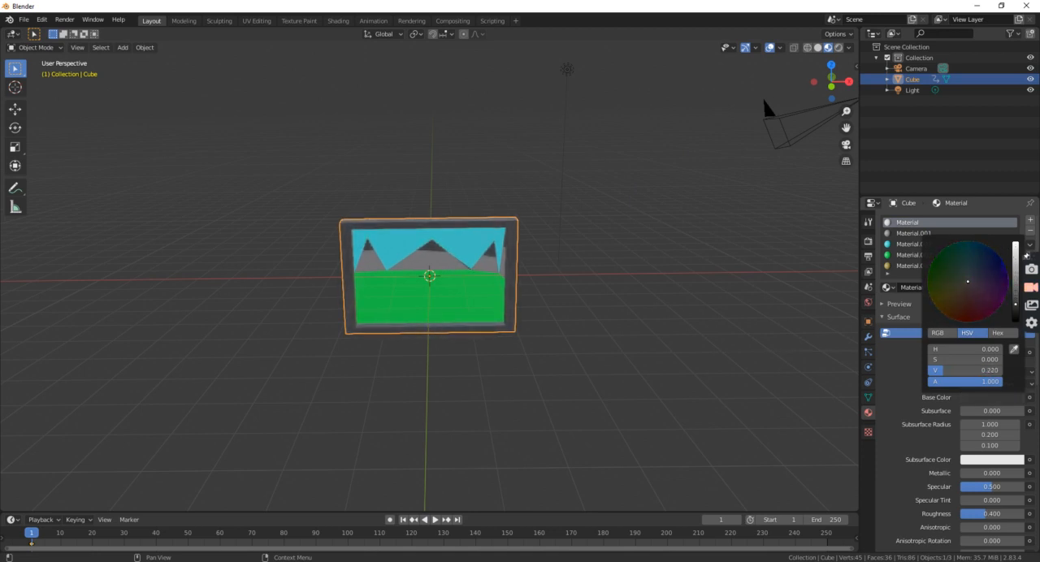
Brighten the base colour of Material.004 to a light yellow.
{"action": "left_click", "coordinate": [914, 266]}
{"action": "left_click", "coordinate": [992, 397]}
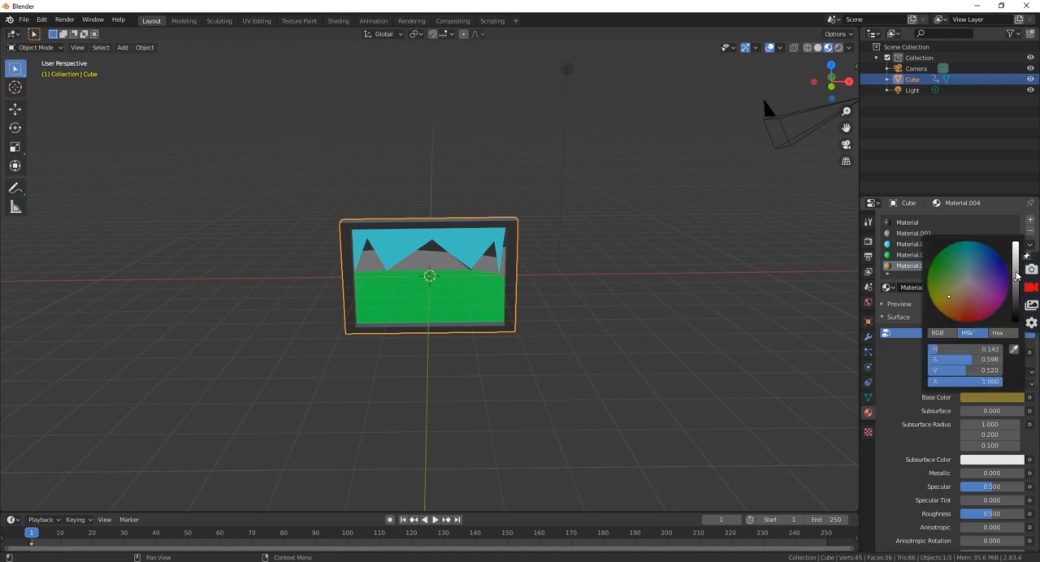
{"action": "left_click_drag", "start_coordinate": [1016, 283], "coordinate": [1016, 243]}
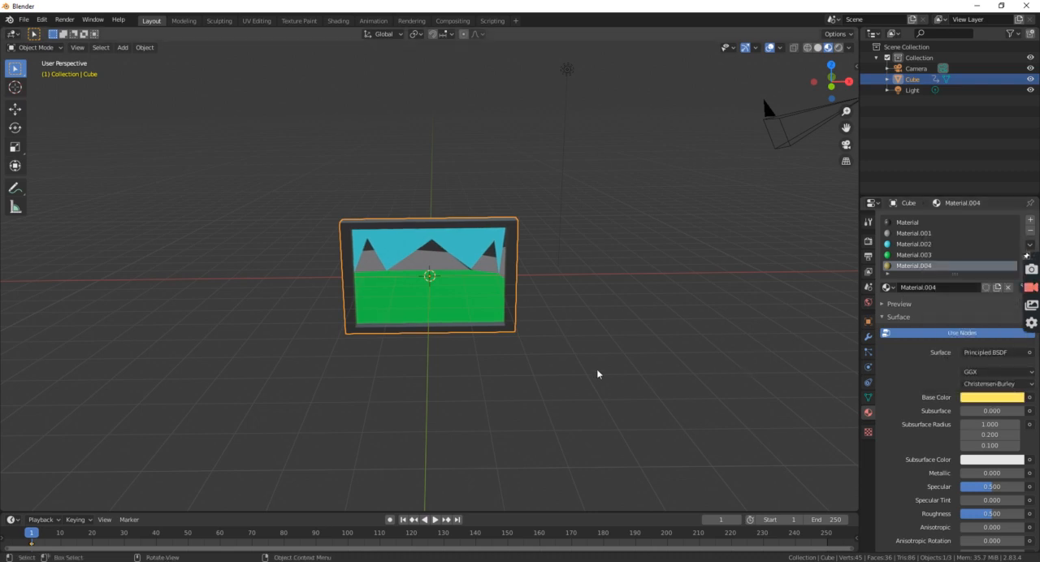
Switch the cube to Edit Mode and assign Material.004 to the three mountain-peak faces and the small face at the picture's right edge.
{"action": "key", "text": "alt+a"}
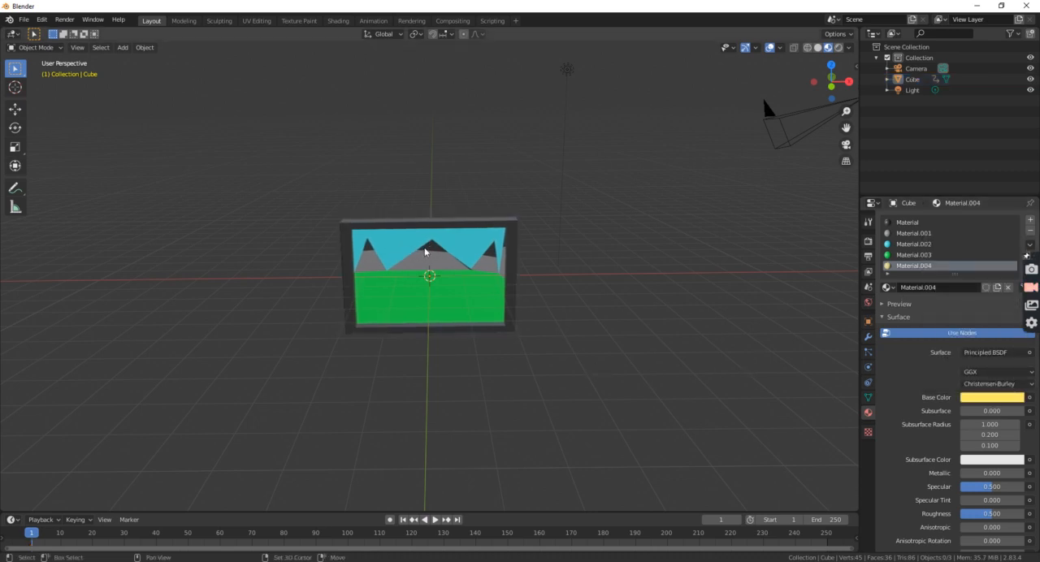
{"action": "left_click", "coordinate": [427, 250]}
{"action": "left_click", "coordinate": [35, 47]}
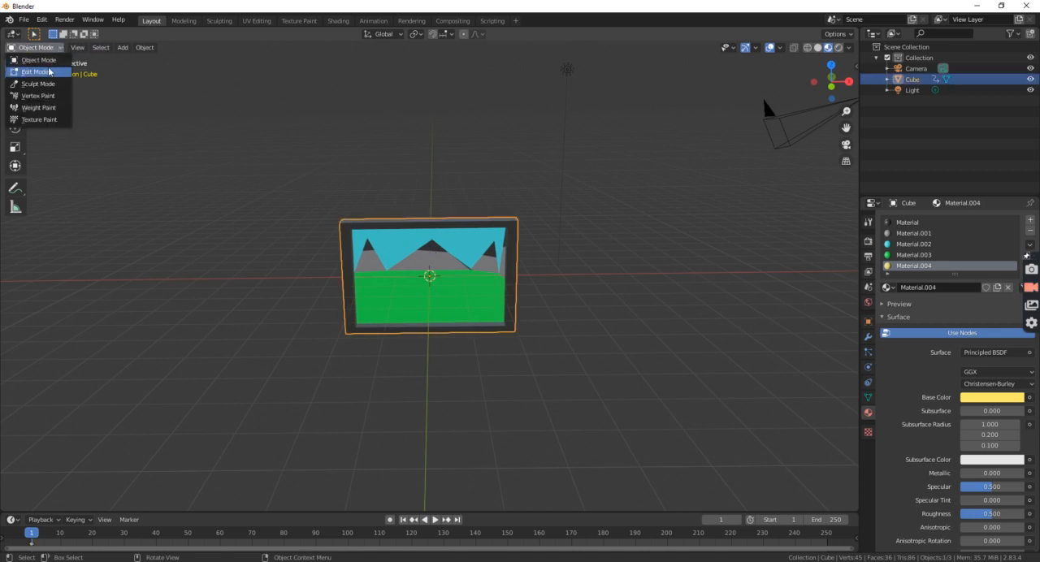
{"action": "left_click", "coordinate": [33, 71]}
{"action": "left_click", "coordinate": [427, 248]}
{"action": "left_click", "coordinate": [369, 244], "text": "shift"}
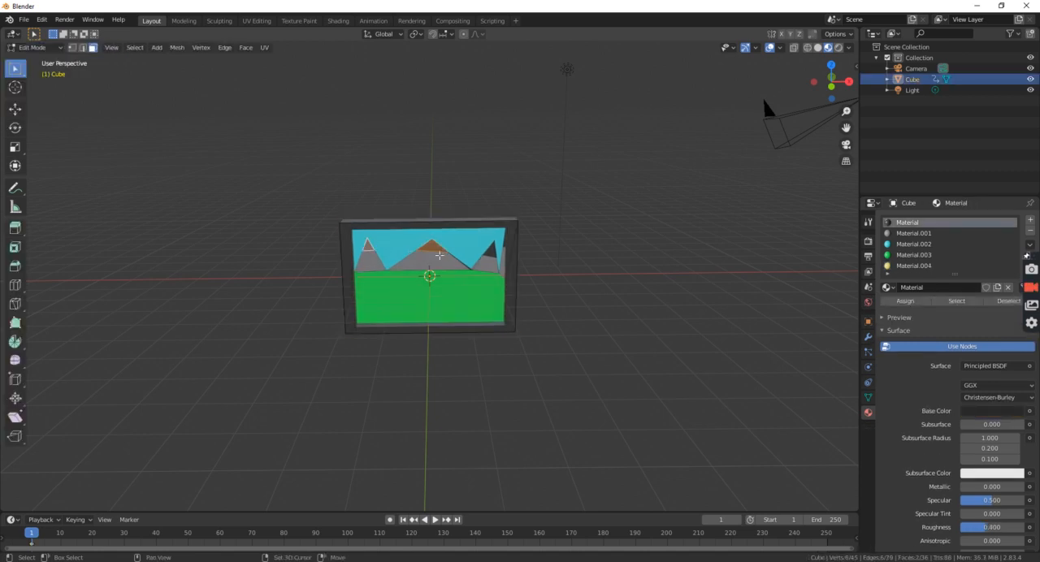
{"action": "left_click", "coordinate": [492, 252], "text": "shift"}
{"action": "left_click", "coordinate": [506, 241], "text": "shift"}
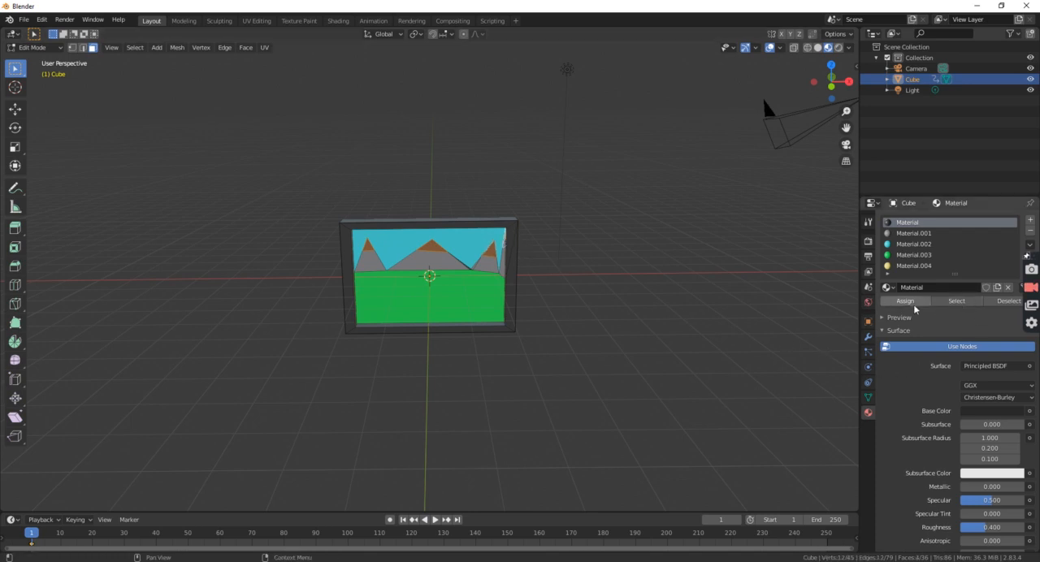
{"action": "scroll", "coordinate": [917, 270], "scroll_direction": "down", "scroll_amount": 3}
{"action": "scroll", "coordinate": [911, 265], "scroll_direction": "up", "scroll_amount": 3}
{"action": "left_click", "coordinate": [913, 265]}
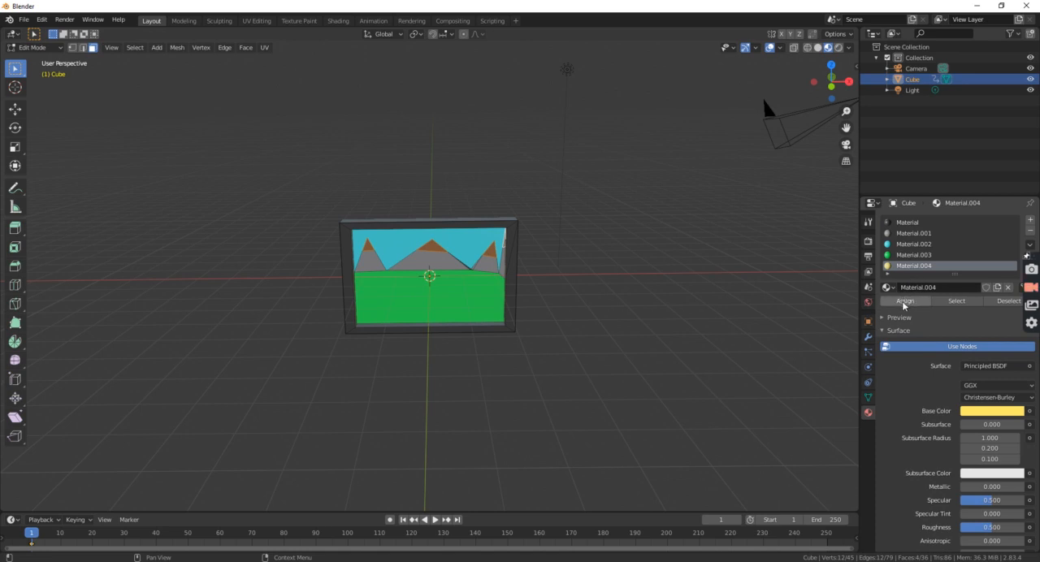
{"action": "left_click", "coordinate": [904, 301]}
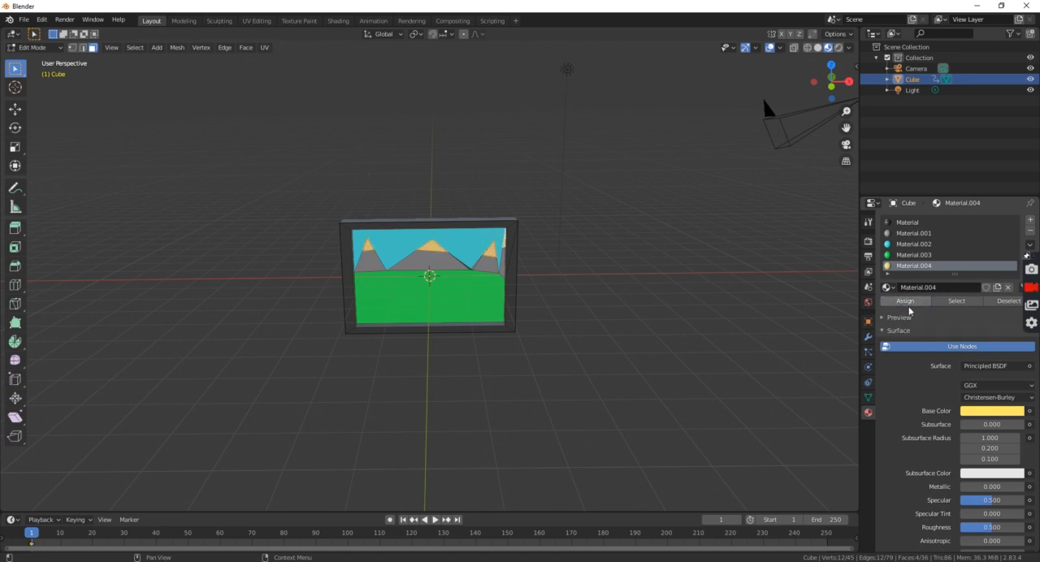
Change Material.004's base colour to a near-white with a faint lavender tint for the snowy peaks.
{"action": "left_click", "coordinate": [1004, 412]}
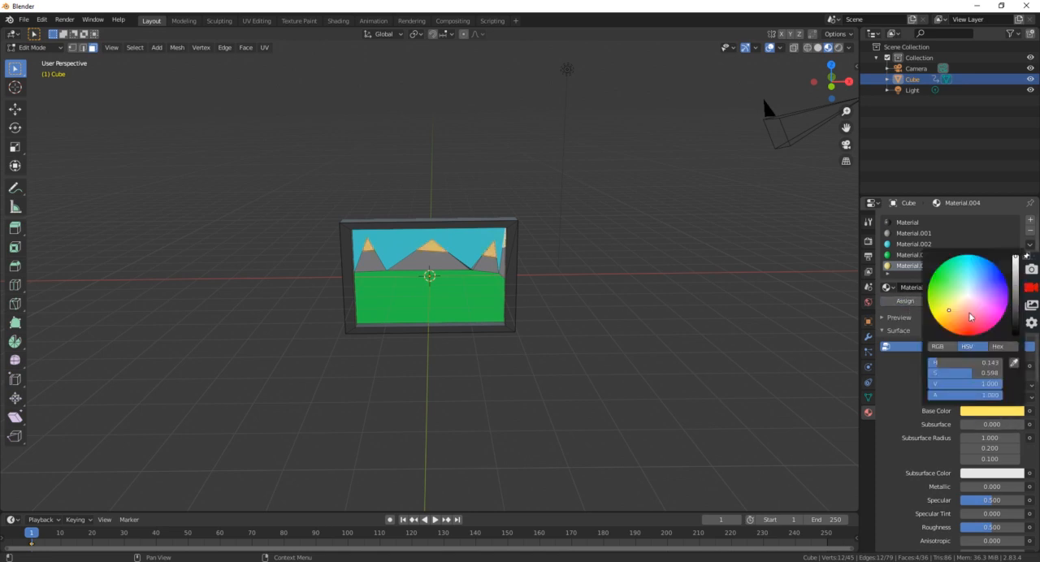
{"action": "left_click_drag", "start_coordinate": [950, 310], "coordinate": [972, 292]}
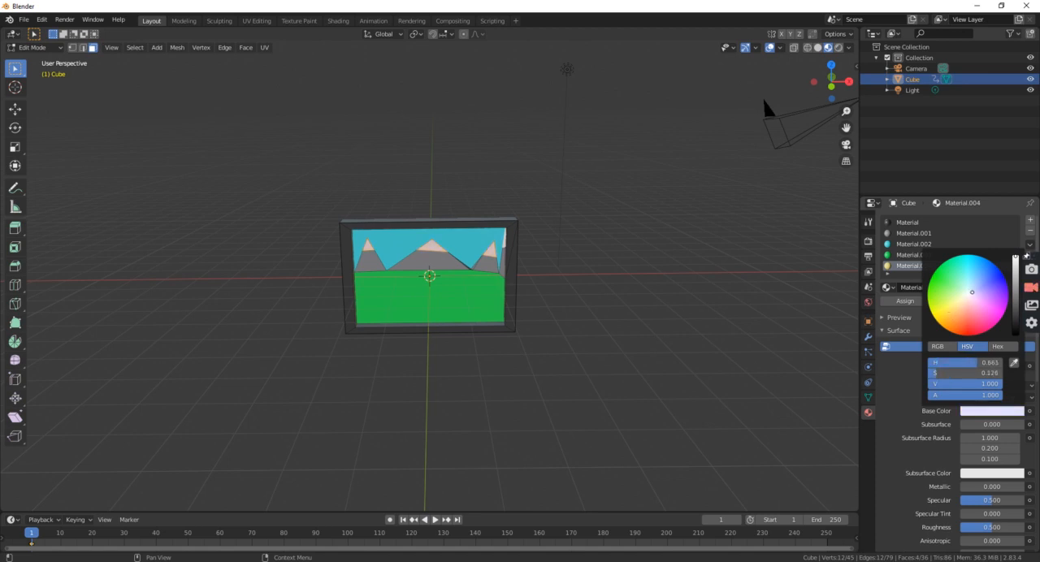
{"action": "middle_click_drag", "start_coordinate": [724, 318], "coordinate": [706, 308]}
{"action": "mouse_move", "coordinate": [604, 278]}
{"action": "middle_mouse_down"}
{"action": "mouse_move", "coordinate": [617, 284]}
{"action": "mouse_move", "coordinate": [605, 287]}
{"action": "middle_mouse_up"}
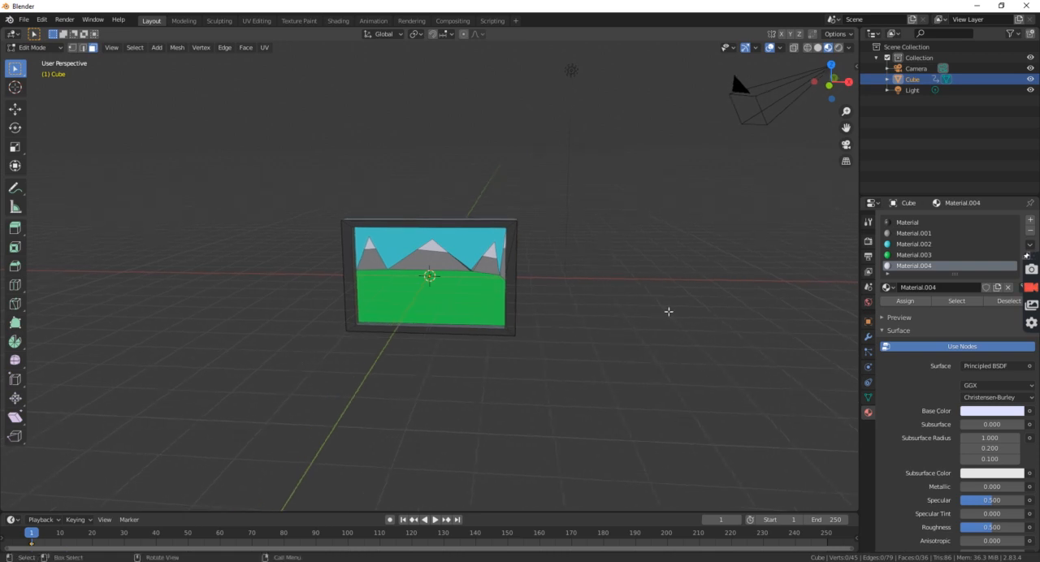